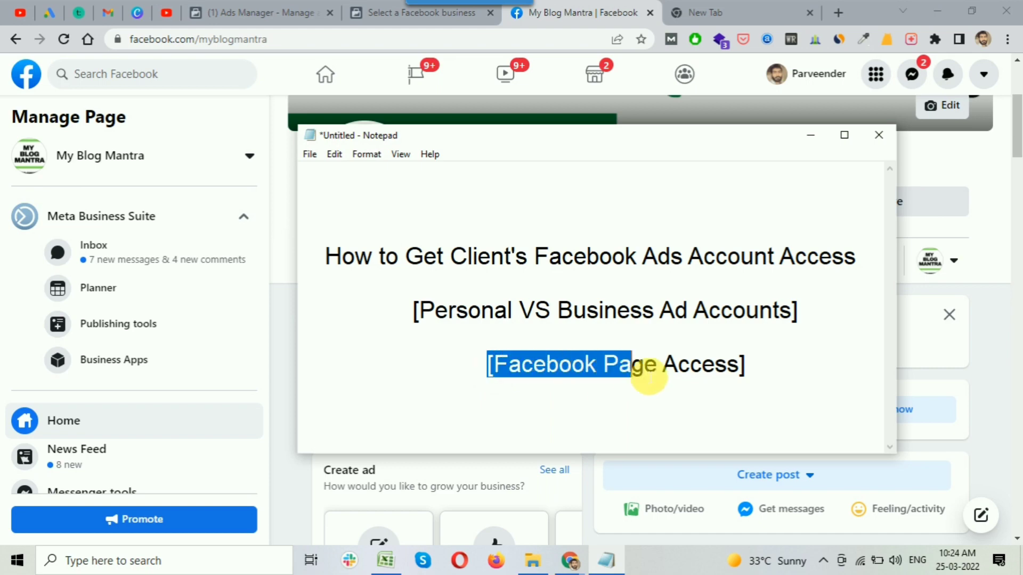
Highlight the 'Personal VS Business Ad Accounts' and '[Facebook Page Access]' outline lines, then minimize Notepad.
{"action": "left_click_drag", "start_coordinate": [416, 310], "coordinate": [836, 320]}
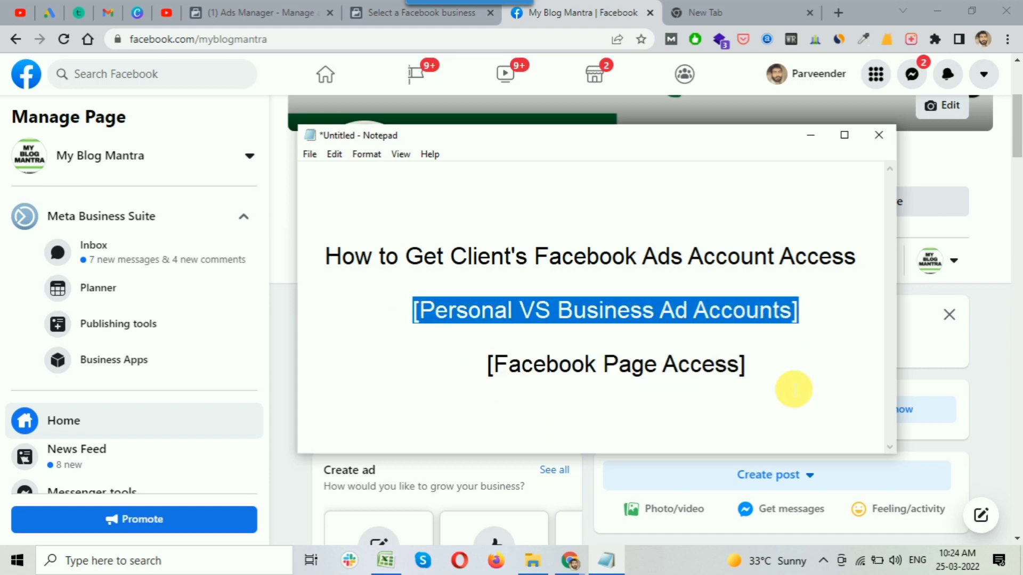
{"action": "left_click", "coordinate": [794, 389]}
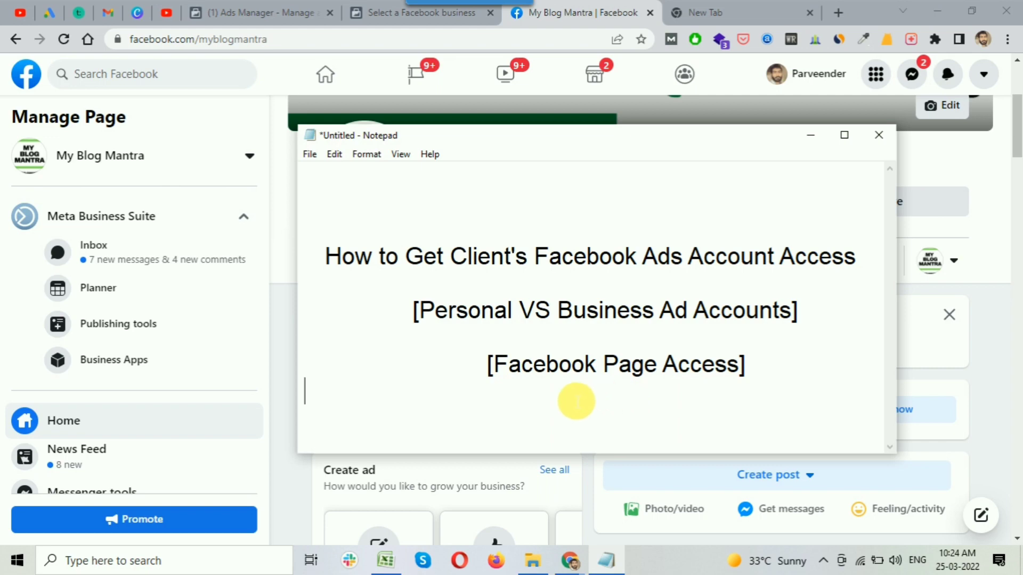
{"action": "left_click_drag", "start_coordinate": [412, 319], "coordinate": [822, 322]}
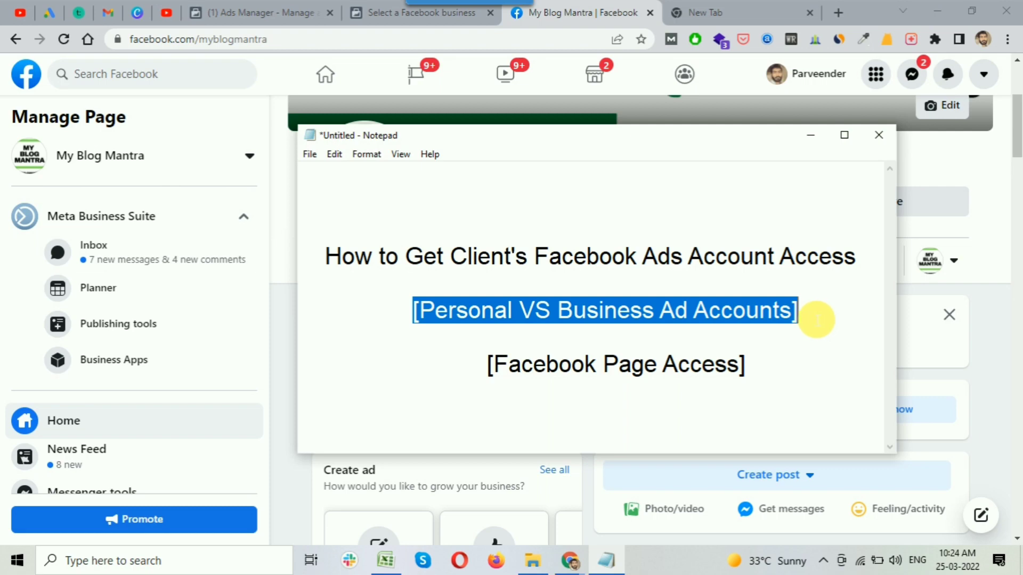
{"action": "left_click", "coordinate": [778, 367]}
{"action": "left_click", "coordinate": [486, 367]}
{"action": "left_click_drag", "start_coordinate": [489, 368], "coordinate": [788, 368]}
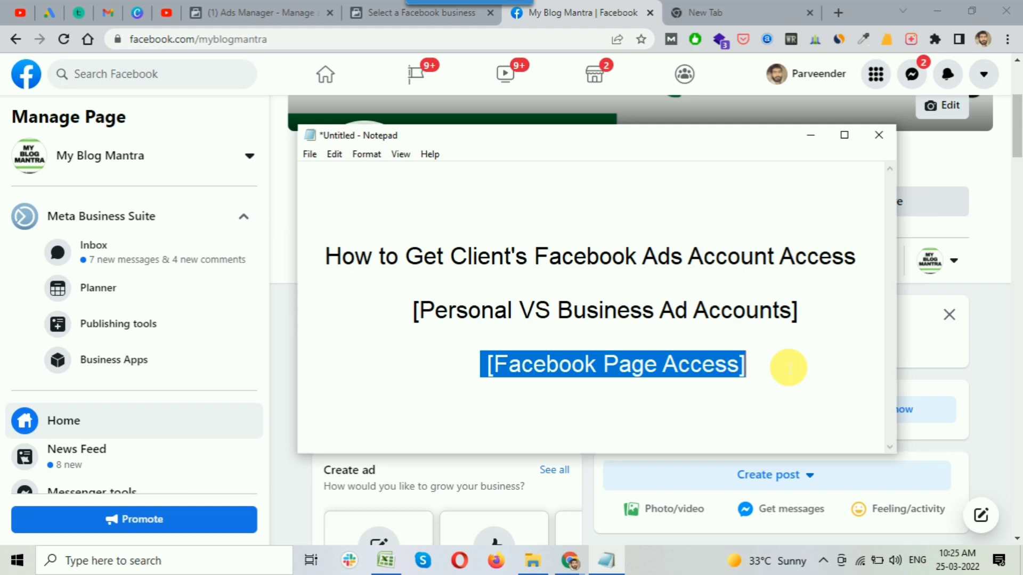
{"action": "left_click", "coordinate": [811, 138]}
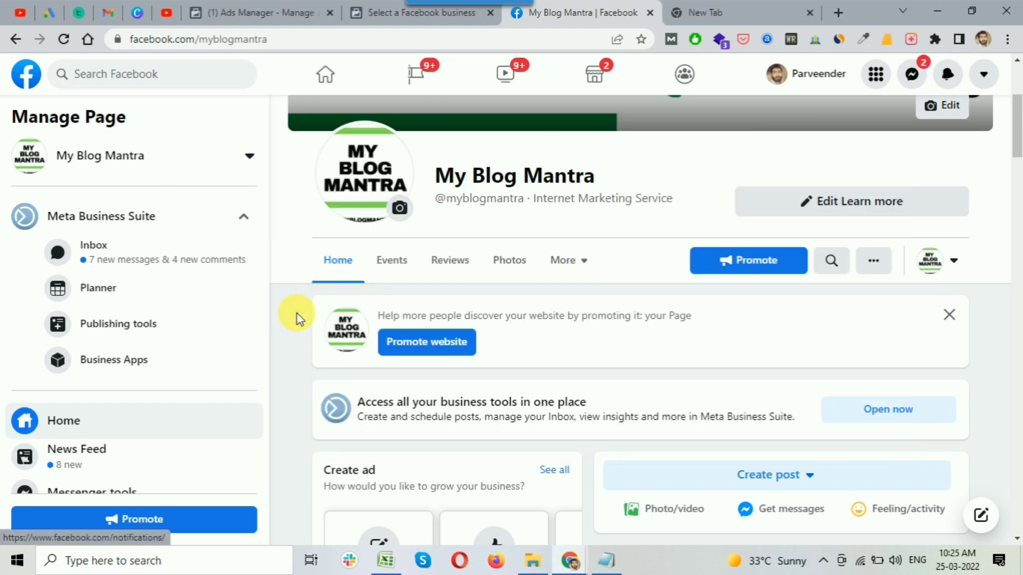
Go to the Page's Settings and open the Page Roles section.
{"action": "left_click_drag", "start_coordinate": [1019, 136], "coordinate": [1018, 98]}
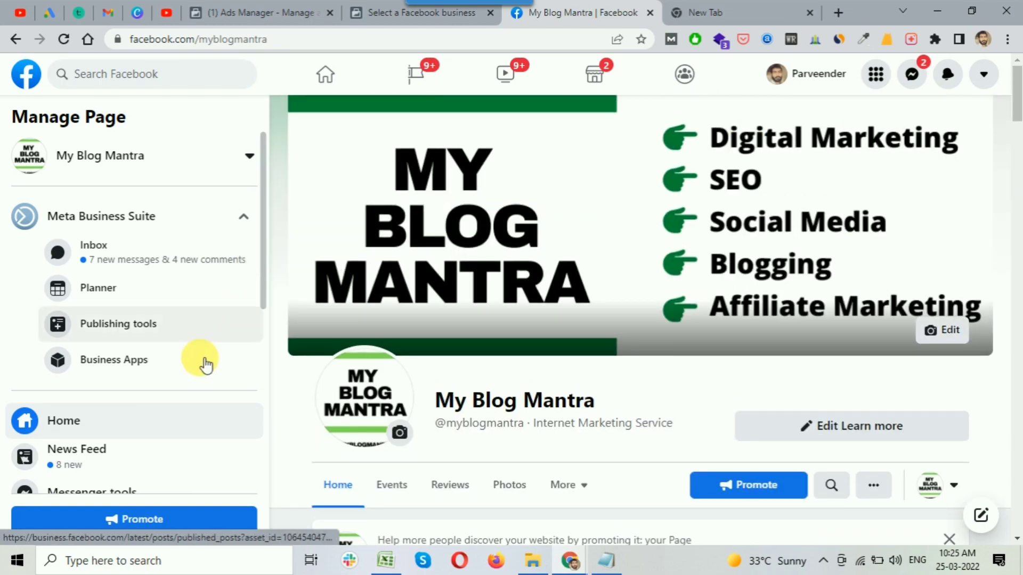
{"action": "scroll", "coordinate": [87, 389], "scroll_direction": "down", "scroll_amount": 5}
{"action": "scroll", "coordinate": [88, 383], "scroll_direction": "down", "scroll_amount": 2}
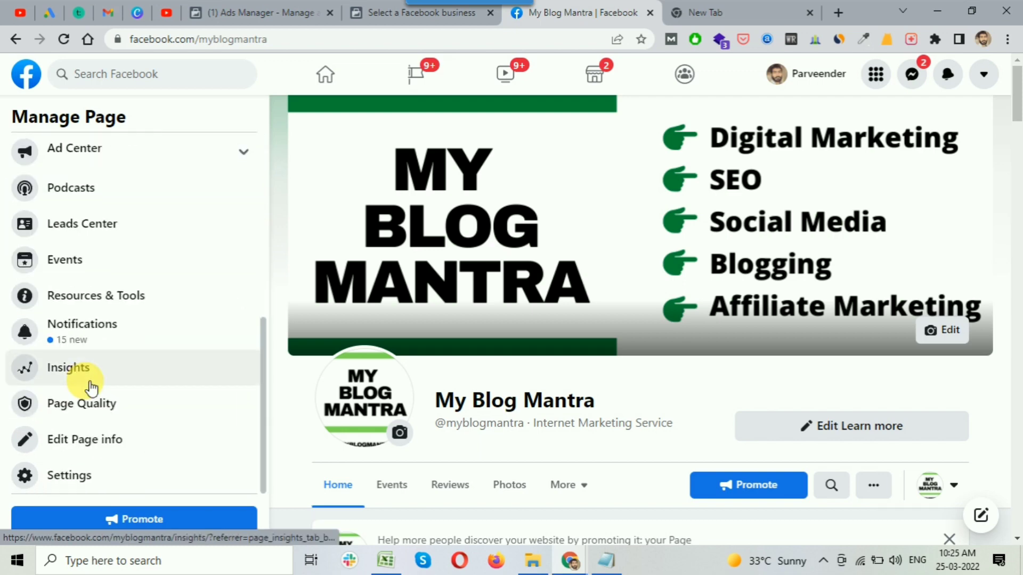
{"action": "left_click", "coordinate": [101, 482]}
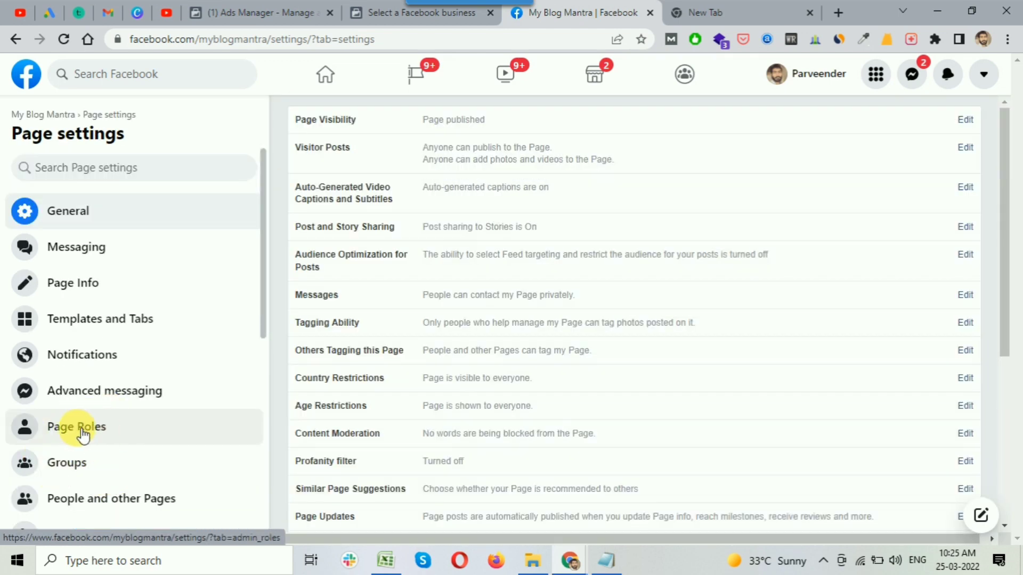
{"action": "left_click", "coordinate": [119, 430]}
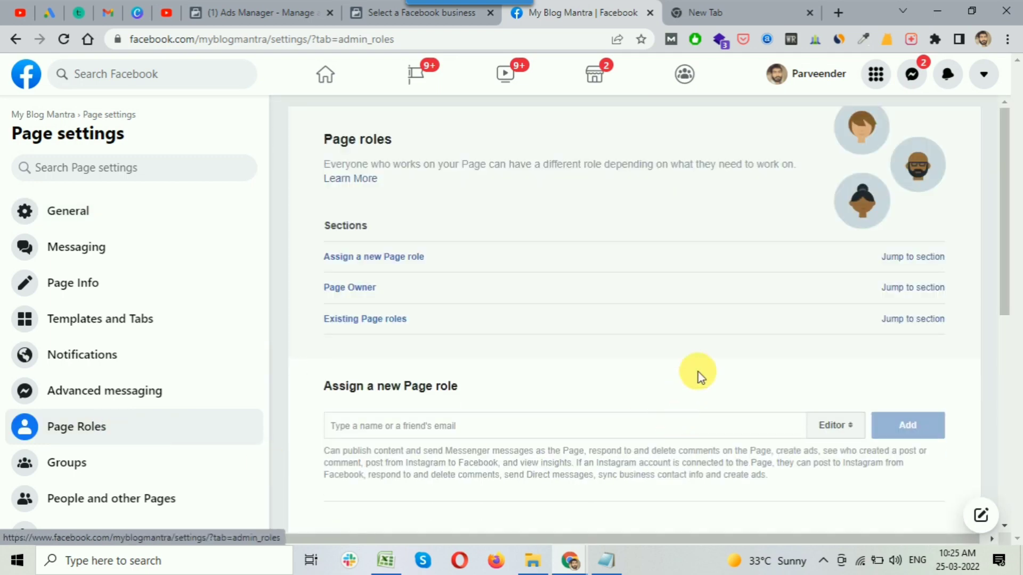
Review the Page Owner and the existing Admin listed under Page Roles.
{"action": "scroll", "coordinate": [707, 364], "scroll_direction": "down", "scroll_amount": 1}
{"action": "scroll", "coordinate": [708, 365], "scroll_direction": "down", "scroll_amount": 2}
{"action": "scroll", "coordinate": [703, 373], "scroll_direction": "down", "scroll_amount": 3}
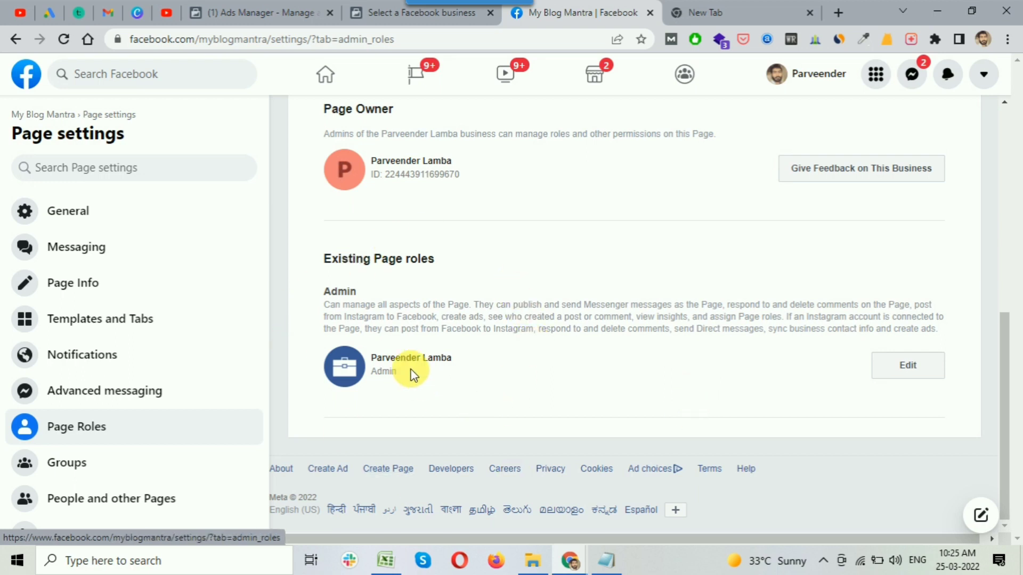
{"action": "scroll", "coordinate": [419, 380], "scroll_direction": "up", "scroll_amount": 1}
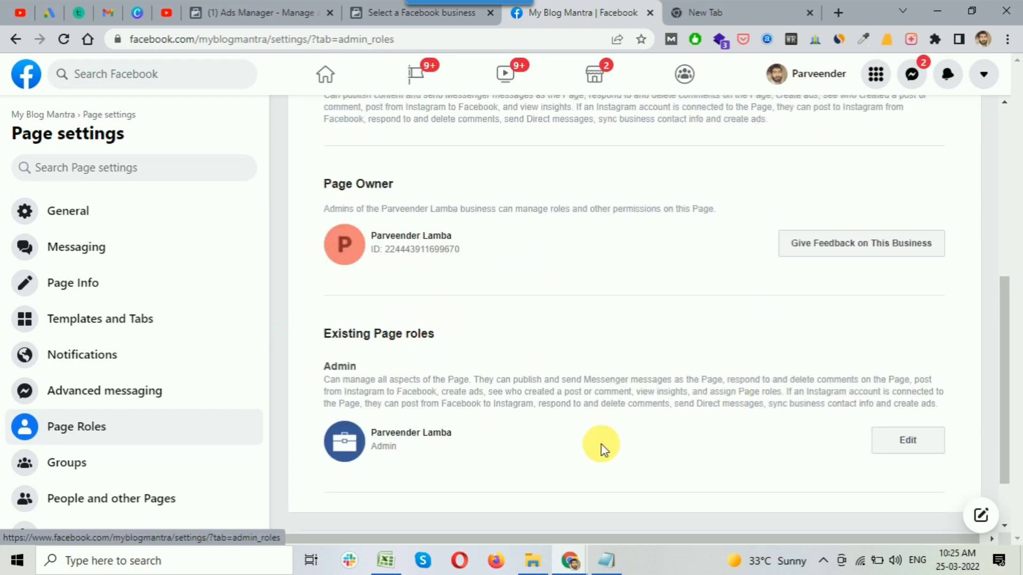
{"action": "left_click_drag", "start_coordinate": [371, 238], "coordinate": [463, 249]}
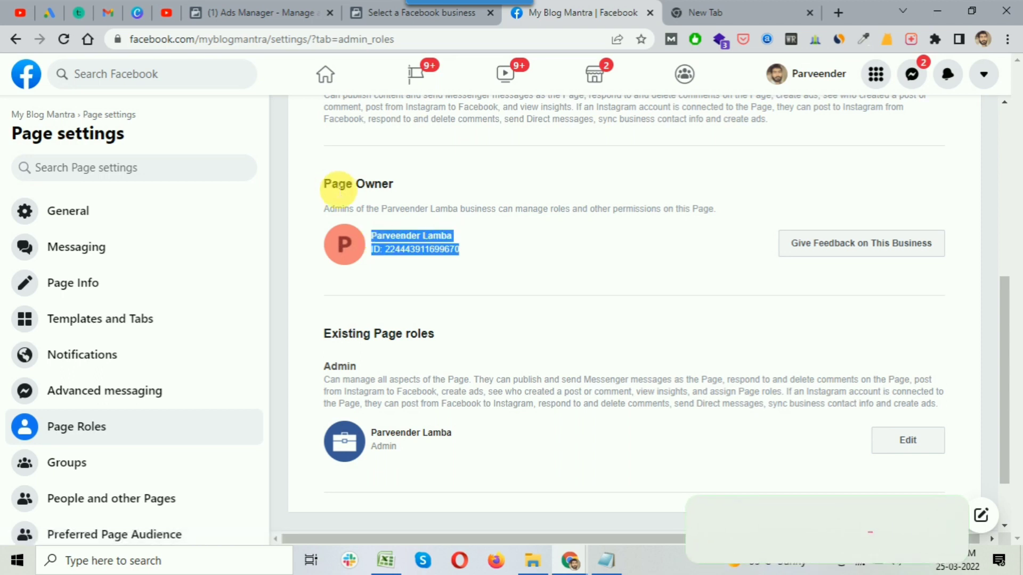
{"action": "left_click", "coordinate": [410, 243]}
{"action": "left_click_drag", "start_coordinate": [371, 236], "coordinate": [457, 232]}
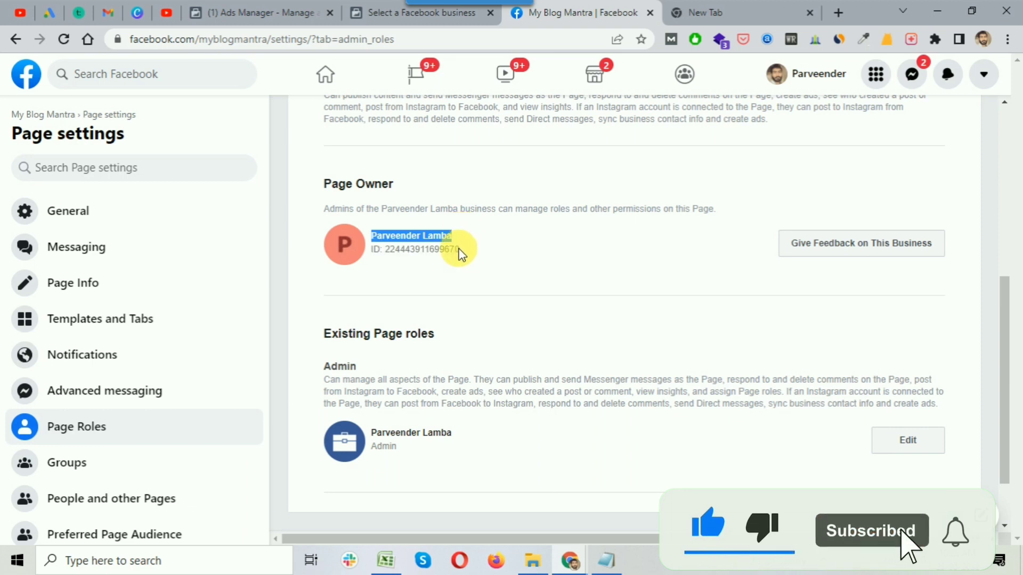
{"action": "left_click_drag", "start_coordinate": [372, 433], "coordinate": [456, 436]}
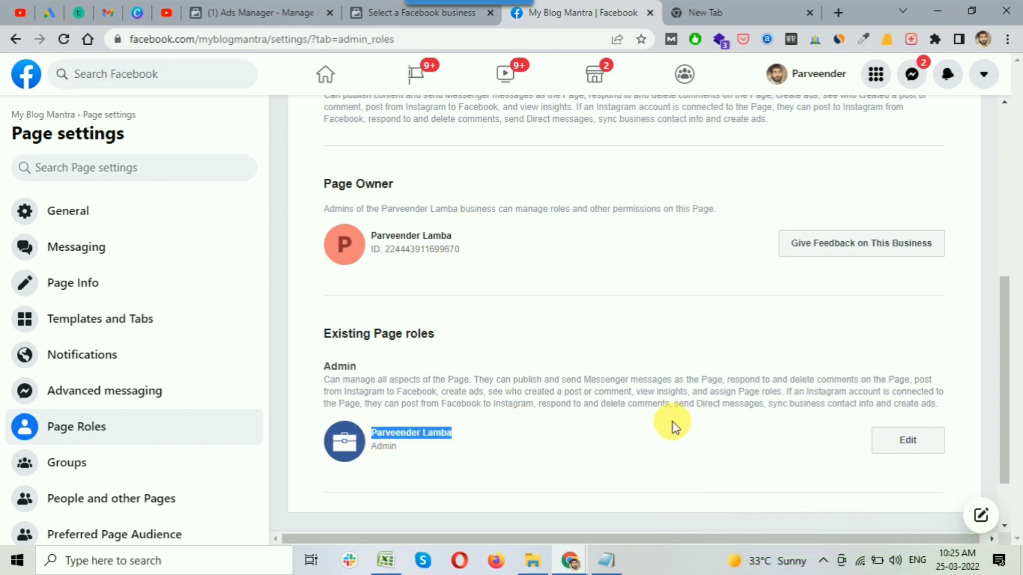
{"action": "scroll", "coordinate": [671, 424], "scroll_direction": "up", "scroll_amount": 3}
{"action": "scroll", "coordinate": [673, 423], "scroll_direction": "up", "scroll_amount": 2}
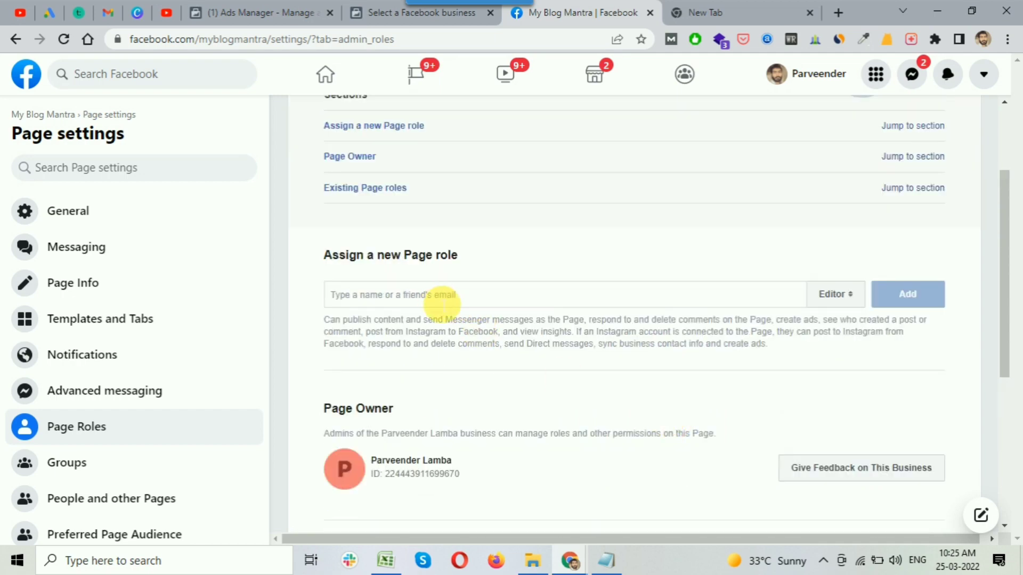
Search a friend's name in the Assign a new Page role field and pick the first suggestion.
{"action": "left_click", "coordinate": [420, 306]}
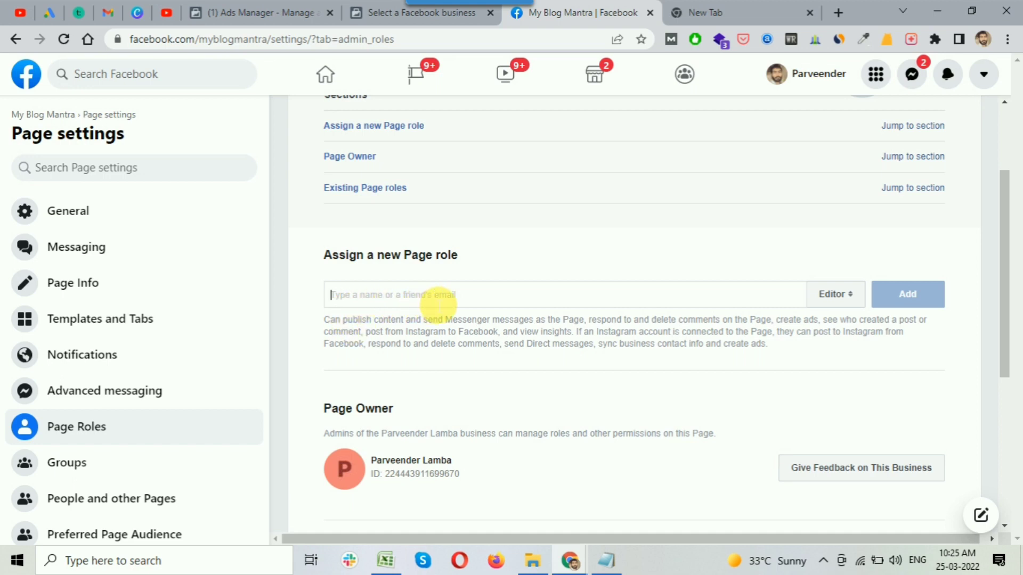
{"action": "type", "text": "wal"}
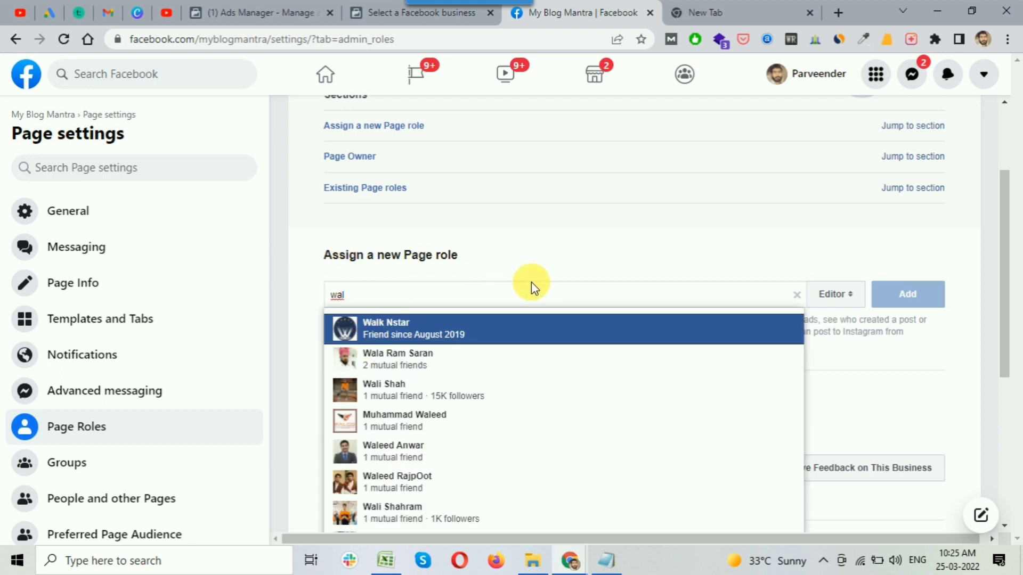
{"action": "key", "text": "ctrl+a"}
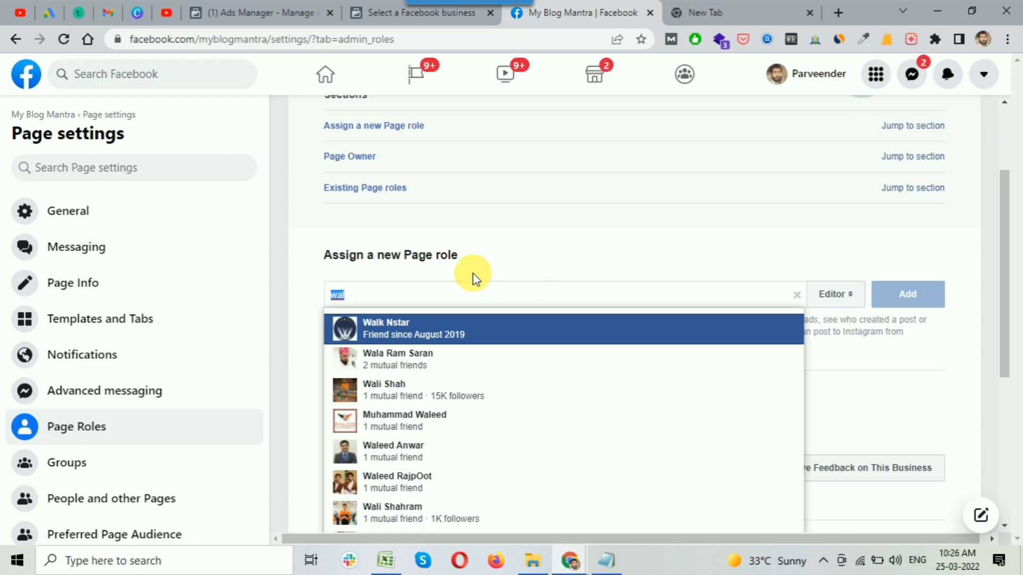
{"action": "type", "text": "amit"}
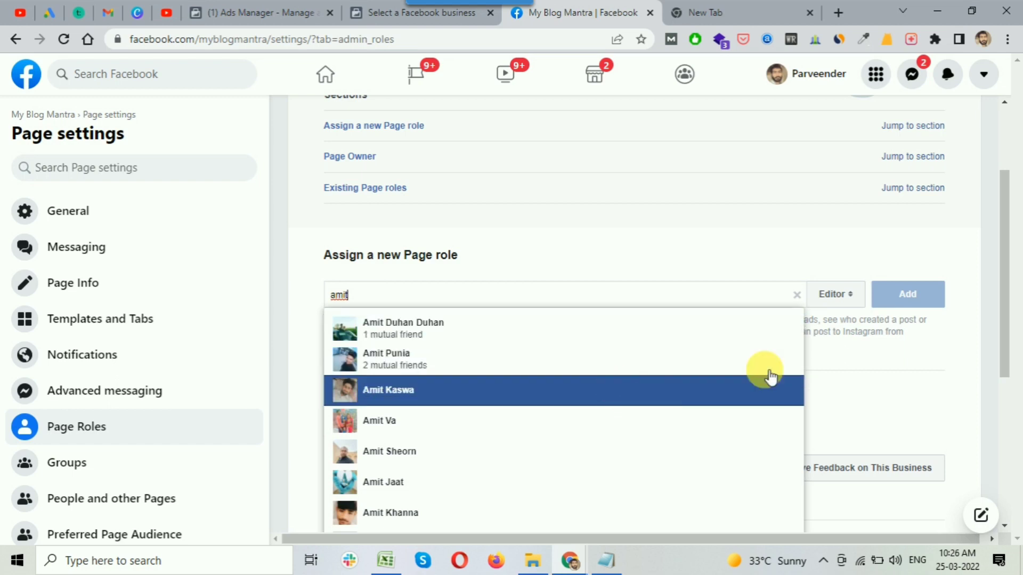
{"action": "left_click_drag", "start_coordinate": [427, 297], "coordinate": [321, 306]}
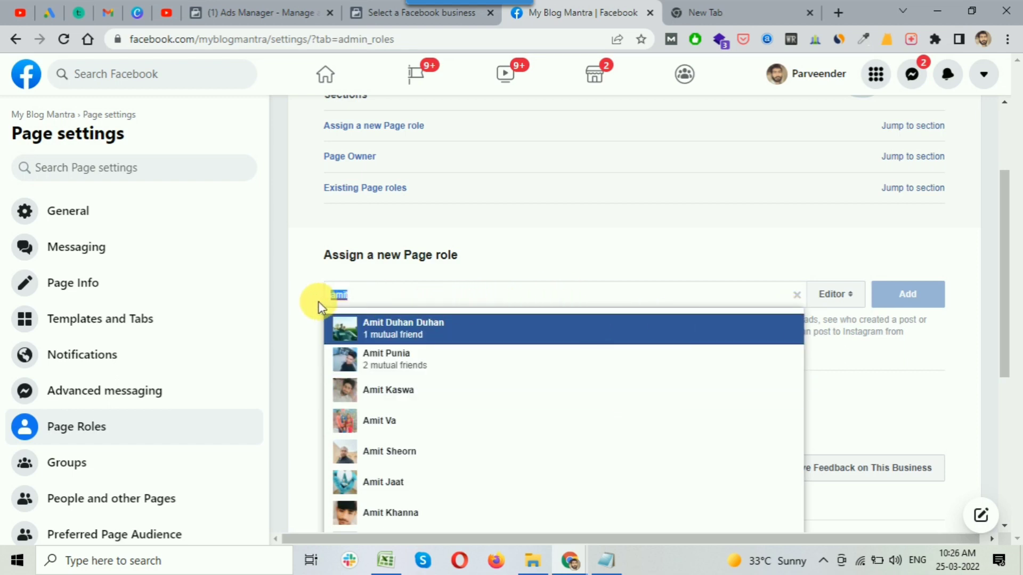
{"action": "type", "text": "ankit"}
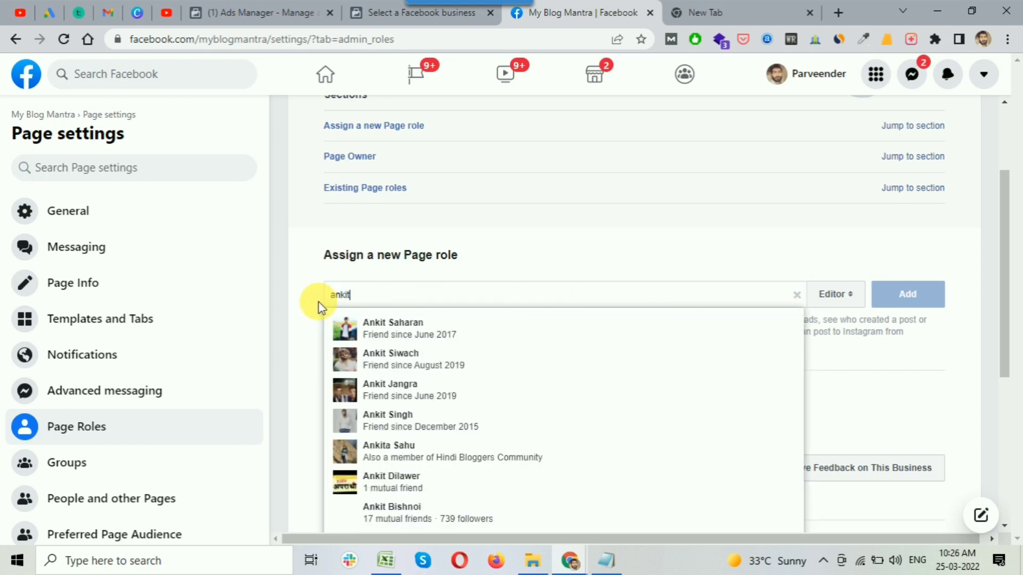
{"action": "left_click", "coordinate": [391, 326]}
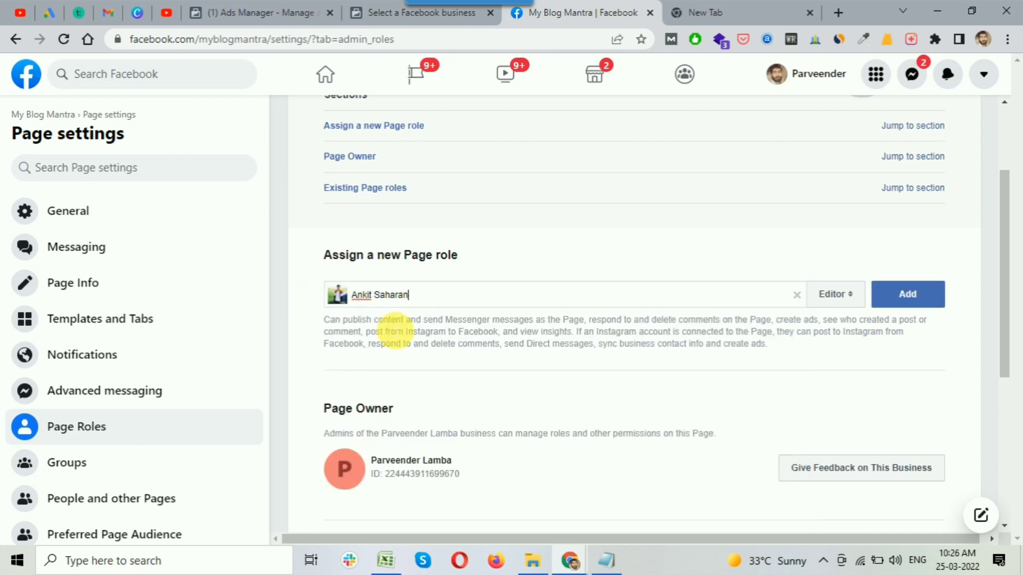
{"action": "left_click", "coordinate": [846, 302]}
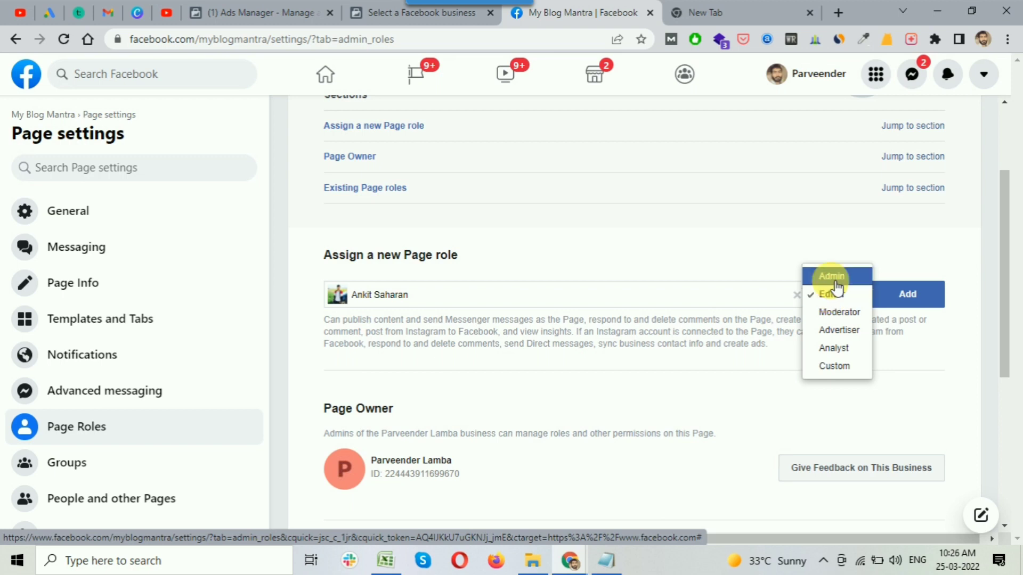
Set the chosen person's Page role to Admin and add them, bringing up the password prompt.
{"action": "left_click", "coordinate": [832, 278]}
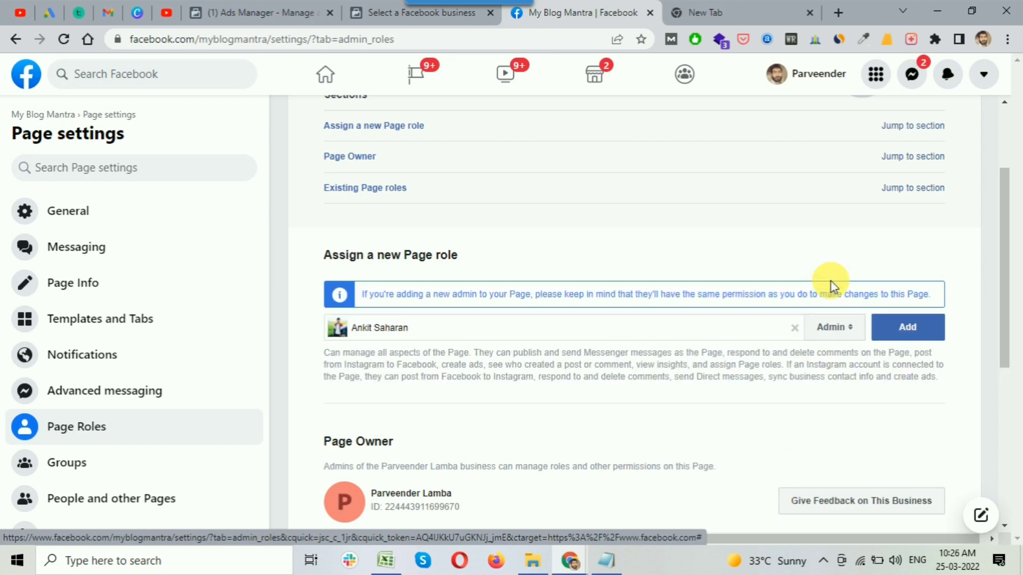
{"action": "left_click", "coordinate": [844, 332]}
{"action": "left_click", "coordinate": [828, 345]}
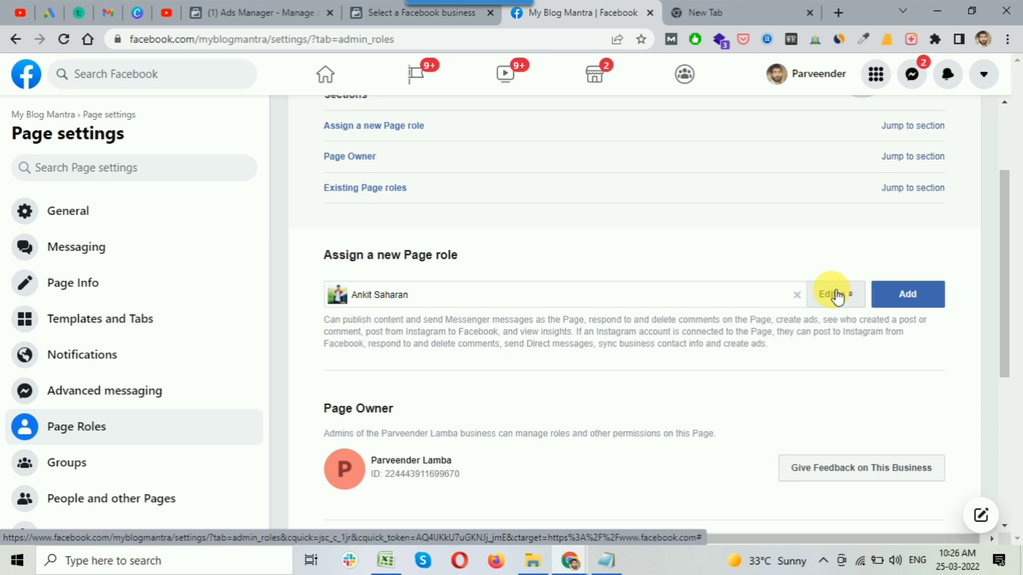
{"action": "left_click", "coordinate": [836, 296]}
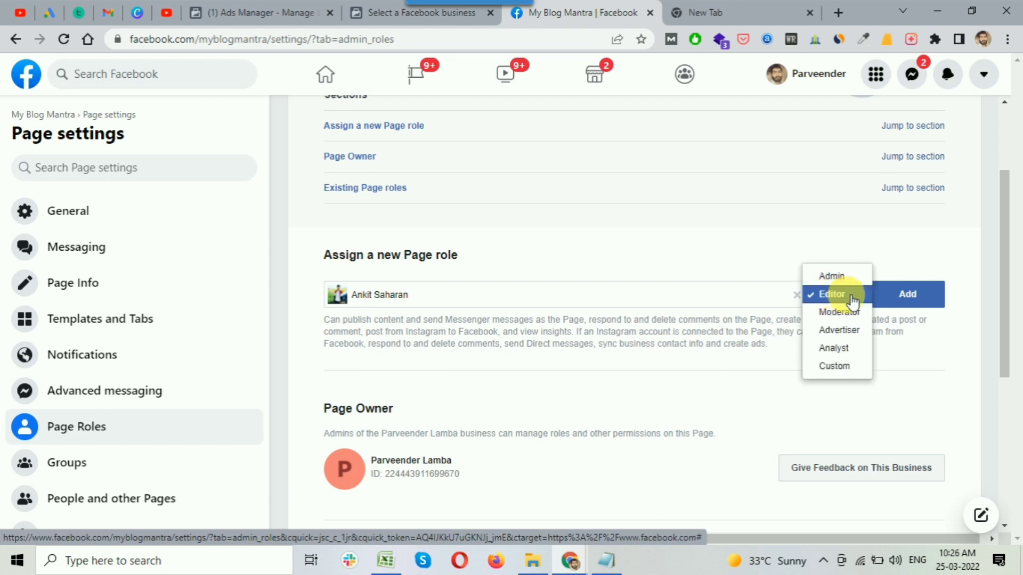
{"action": "left_click", "coordinate": [840, 275]}
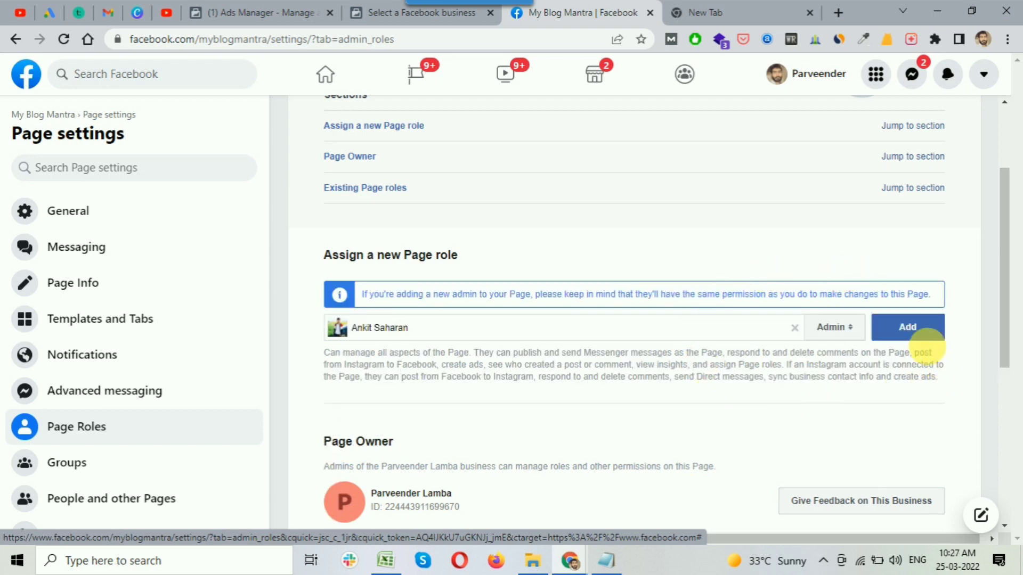
{"action": "left_click", "coordinate": [889, 332]}
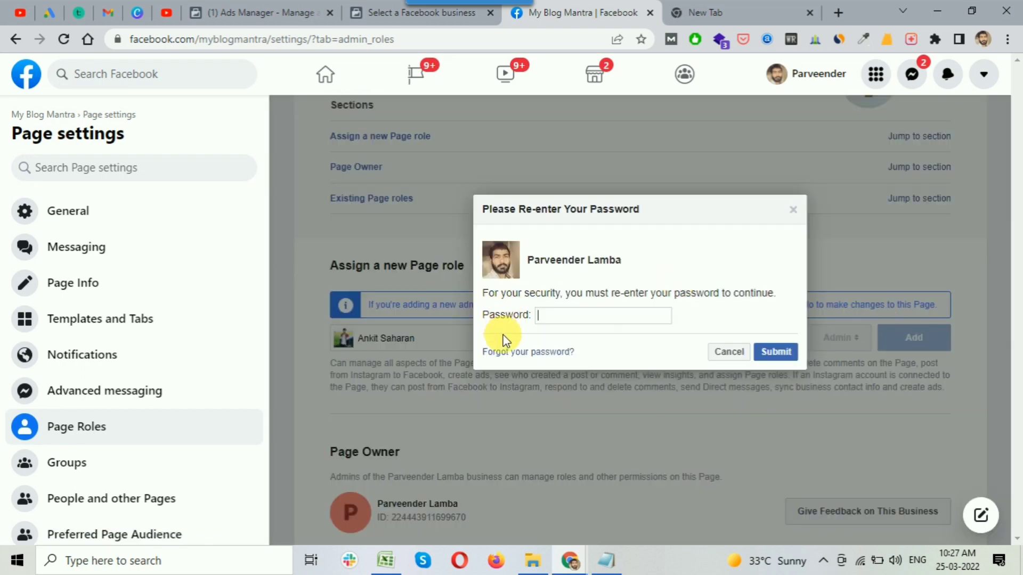
Cancel the password prompt, scroll to Existing Page roles, and bring the Notepad outline forward.
{"action": "left_click", "coordinate": [605, 317]}
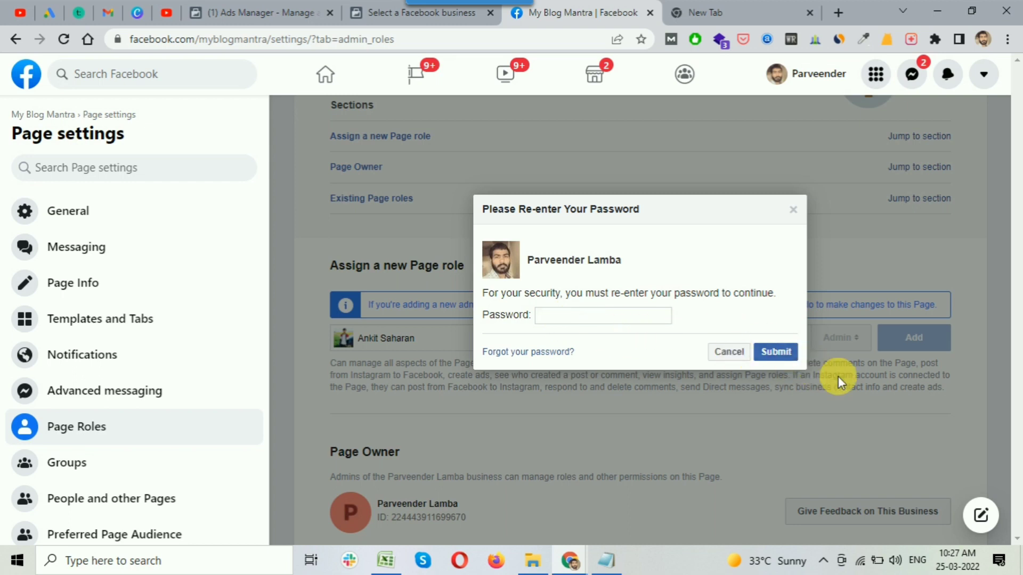
{"action": "left_click", "coordinate": [725, 352]}
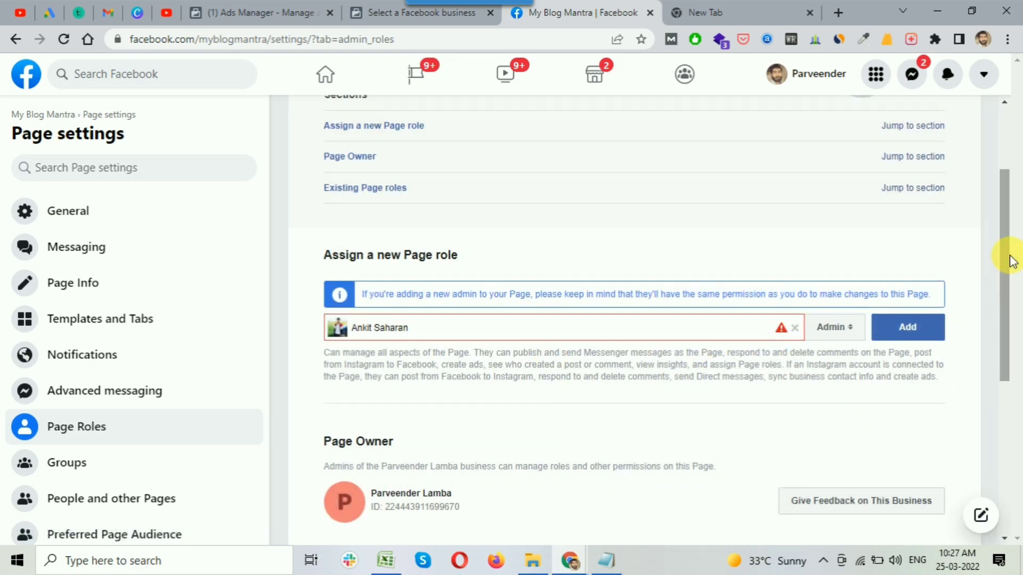
{"action": "left_click_drag", "start_coordinate": [1004, 229], "coordinate": [1001, 349]}
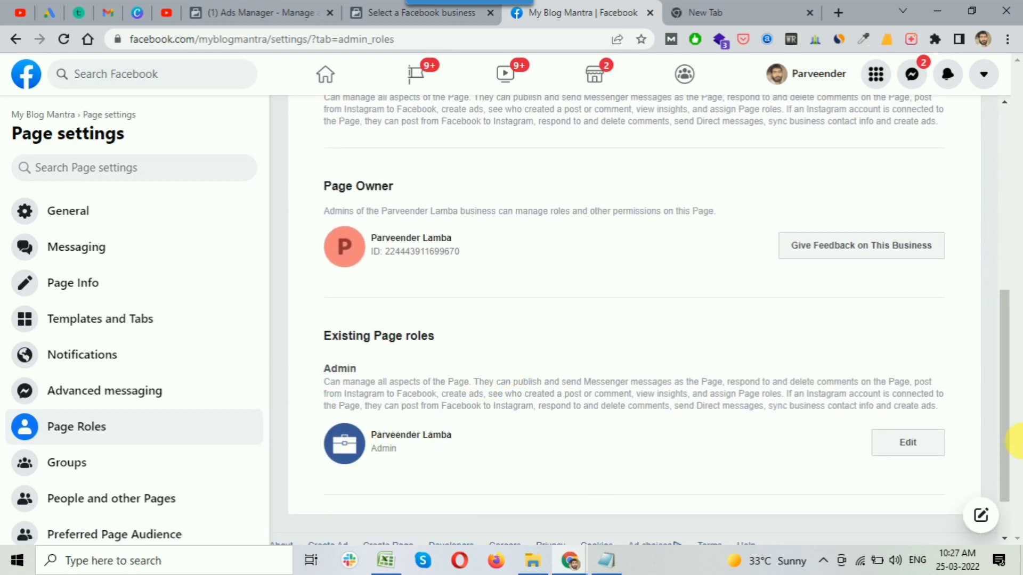
{"action": "left_click", "coordinate": [607, 560]}
{"action": "left_click", "coordinate": [508, 386]}
Highlight '[Facebook Page Access]' and 'Facebook Ads Account Access' in the notes, then minimize Notepad.
{"action": "left_click_drag", "start_coordinate": [480, 367], "coordinate": [754, 372]}
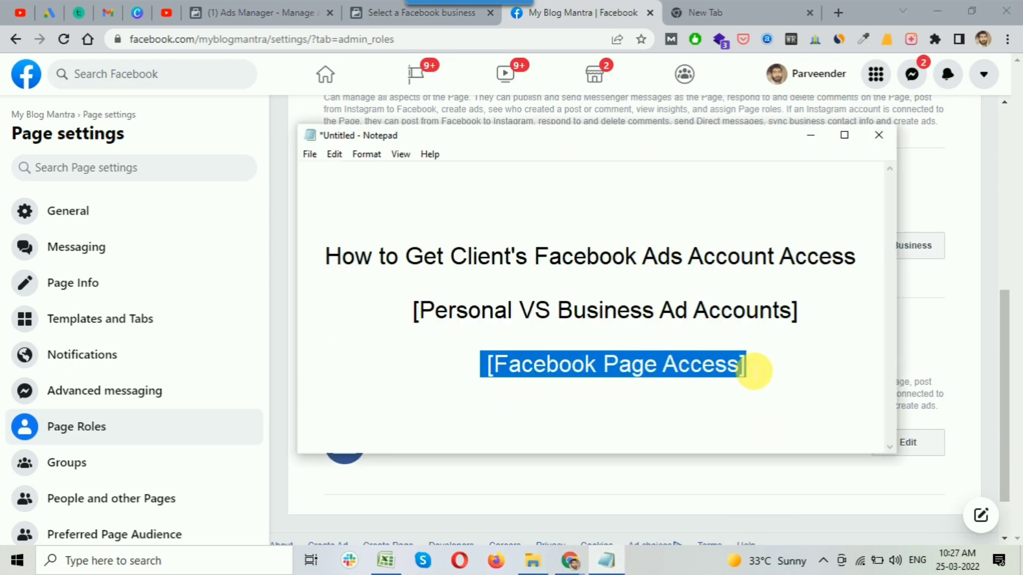
{"action": "left_click_drag", "start_coordinate": [535, 256], "coordinate": [856, 264]}
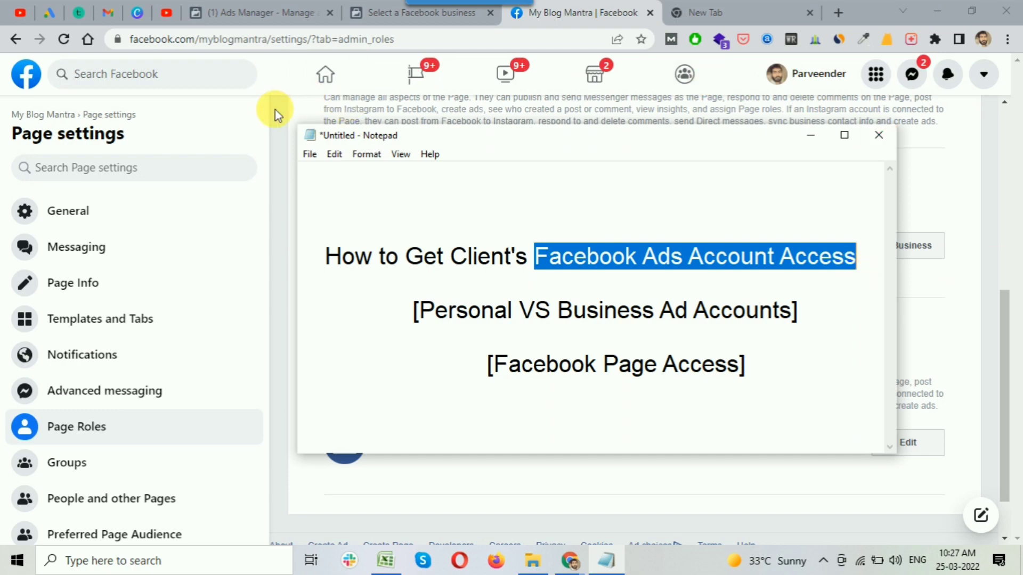
{"action": "left_click", "coordinate": [290, 117]}
{"action": "left_click_drag", "start_coordinate": [1005, 326], "coordinate": [1018, 99]}
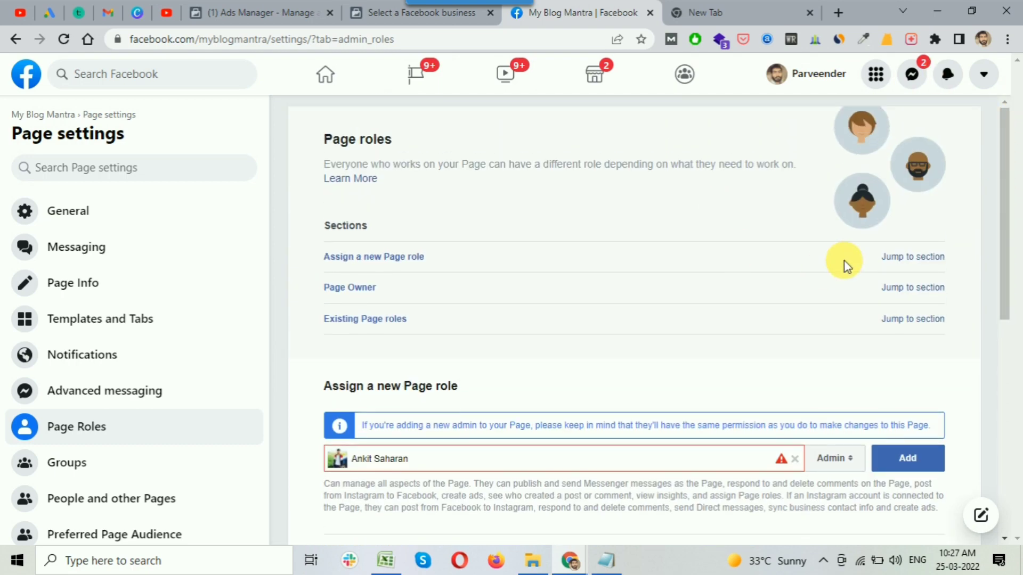
{"action": "left_click", "coordinate": [878, 77]}
Switch to the '(1) Ads Manager' browser tab showing the Campaigns table.
{"action": "scroll", "coordinate": [680, 283], "scroll_direction": "down", "scroll_amount": 3}
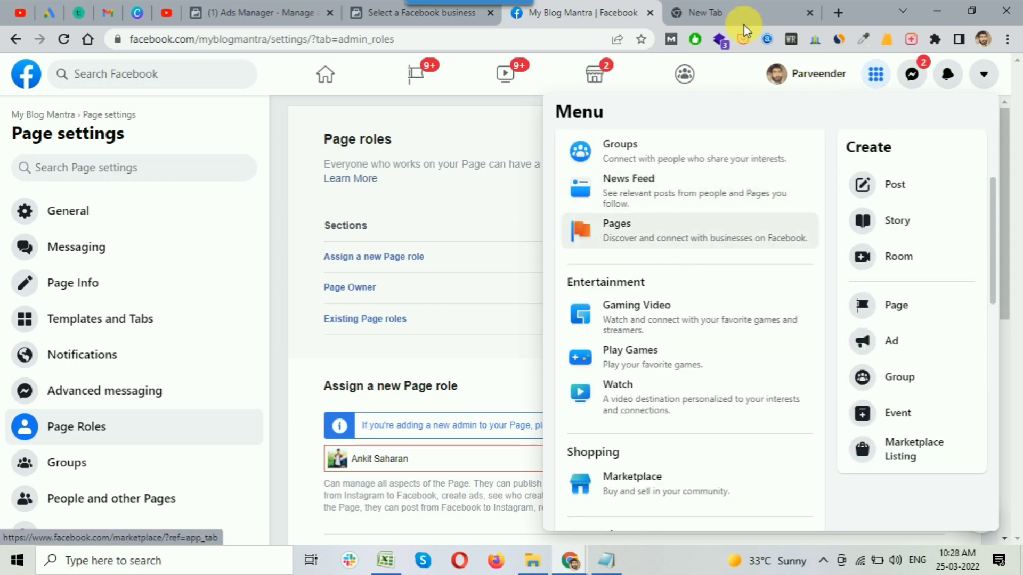
{"action": "left_click", "coordinate": [736, 8]}
{"action": "left_click", "coordinate": [219, 9]}
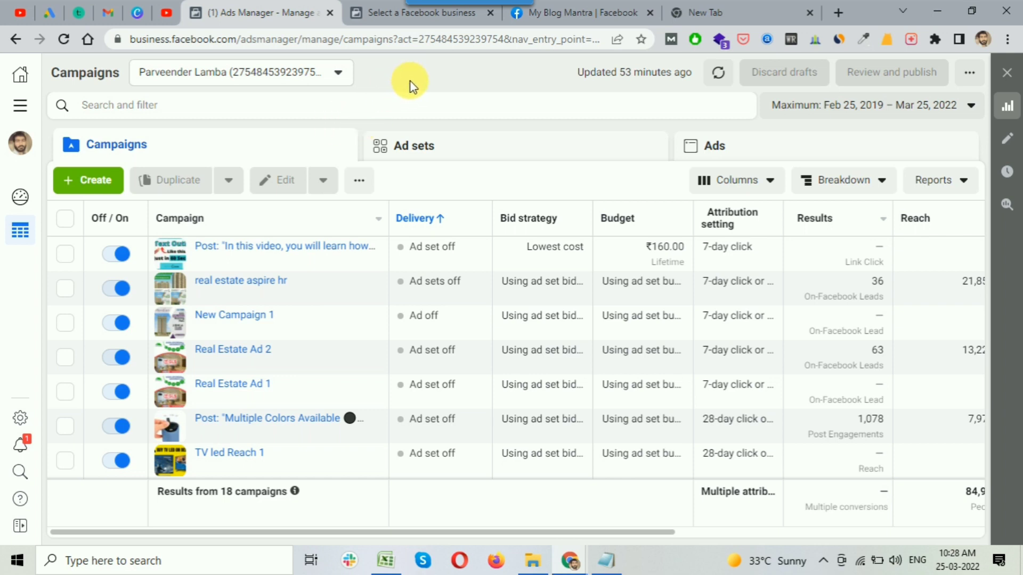
{"action": "left_click", "coordinate": [613, 567]}
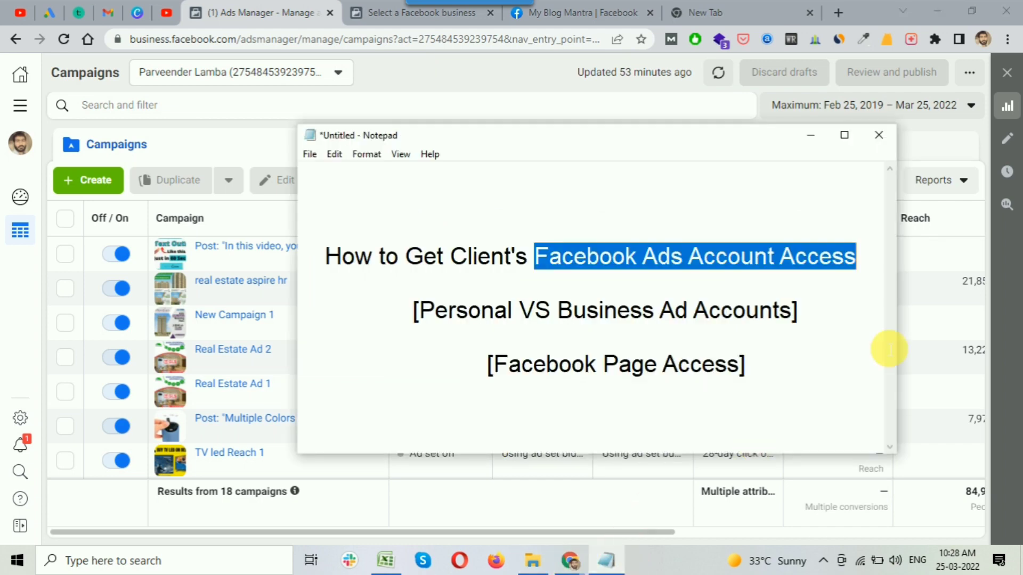
{"action": "left_click_drag", "start_coordinate": [419, 310], "coordinate": [512, 310]}
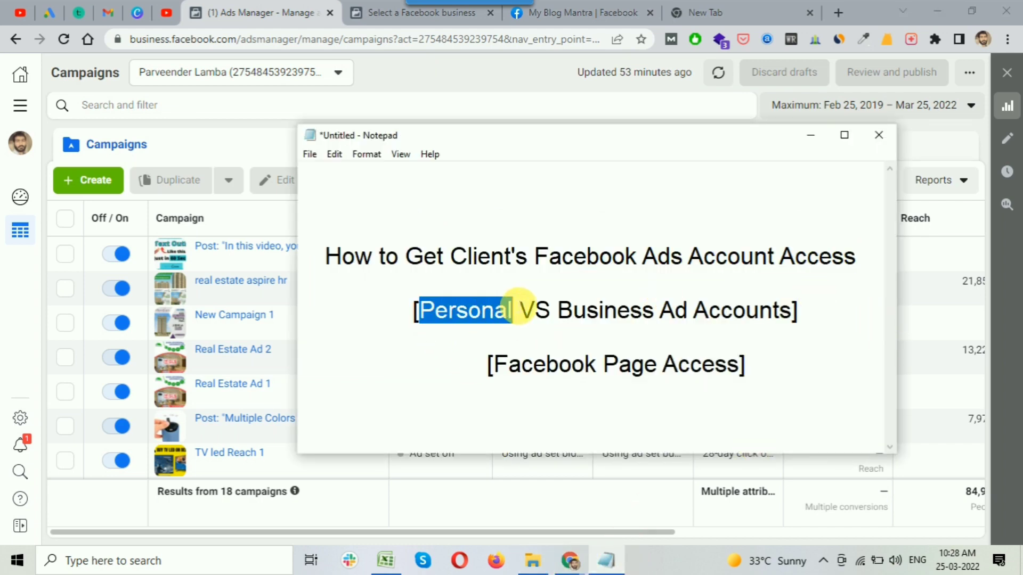
{"action": "left_click", "coordinate": [808, 140]}
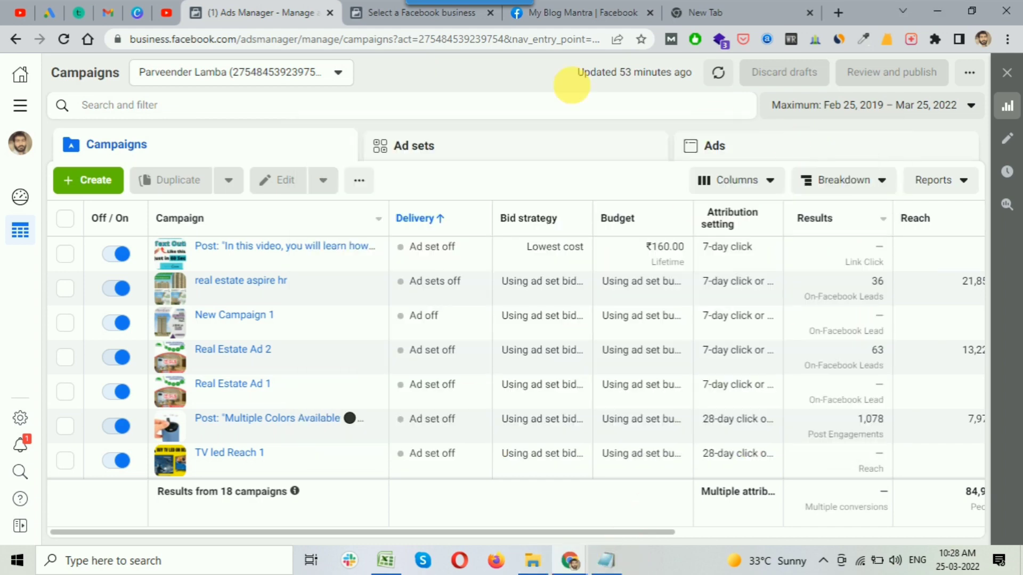
{"action": "left_click", "coordinate": [604, 14]}
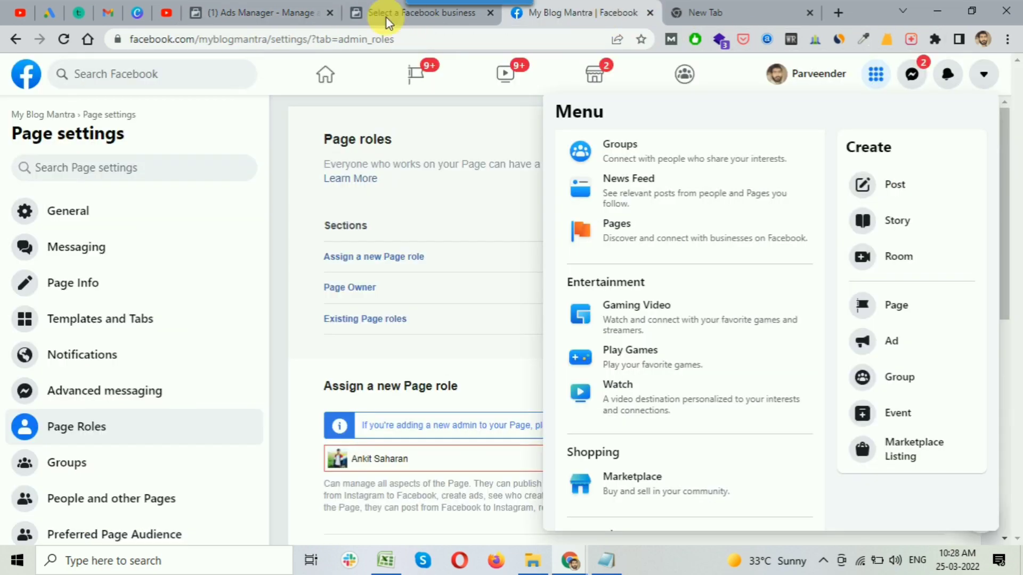
{"action": "left_click", "coordinate": [235, 11]}
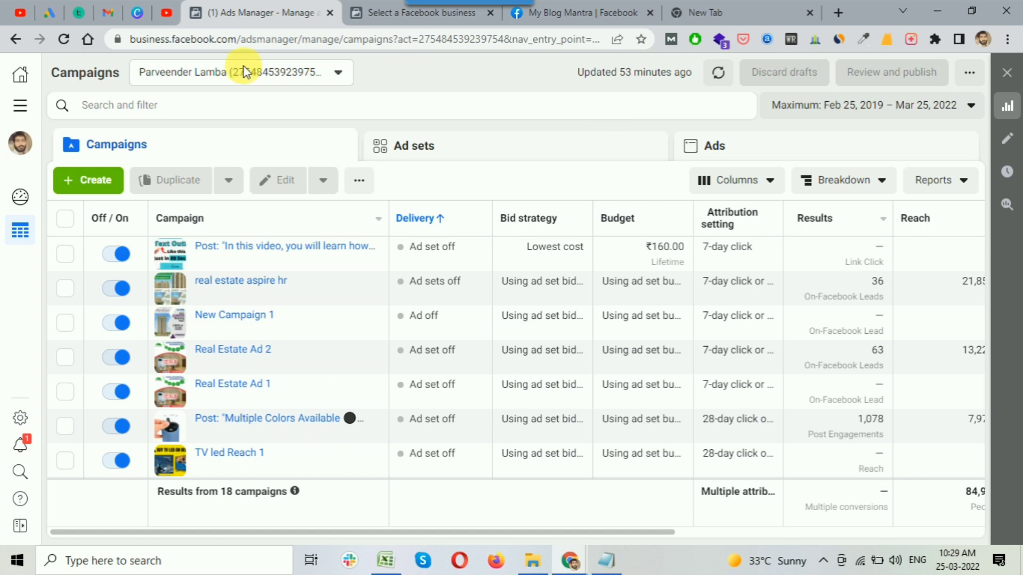
{"action": "left_click_drag", "start_coordinate": [49, 72], "coordinate": [123, 73]}
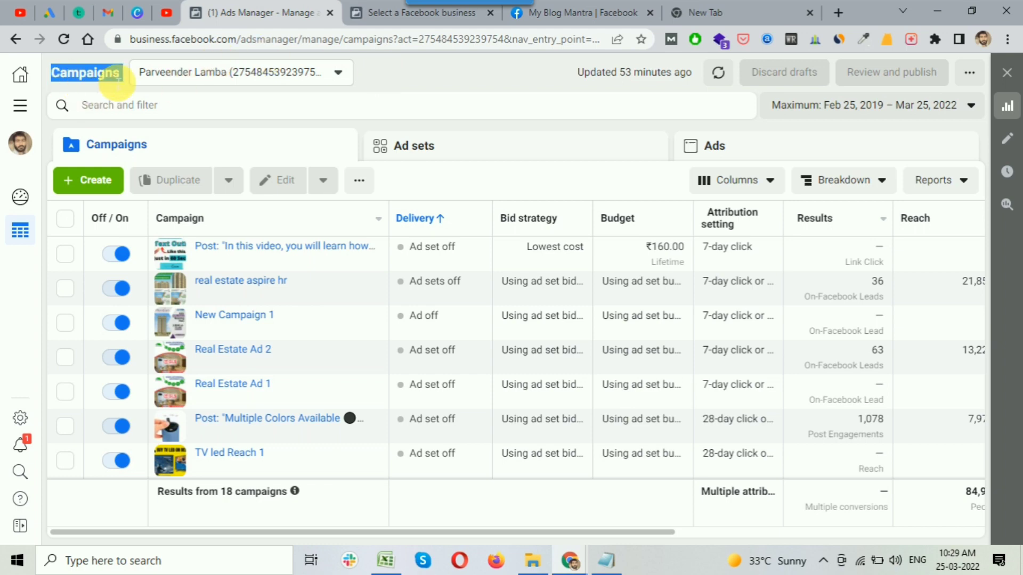
{"action": "left_click", "coordinate": [292, 72]}
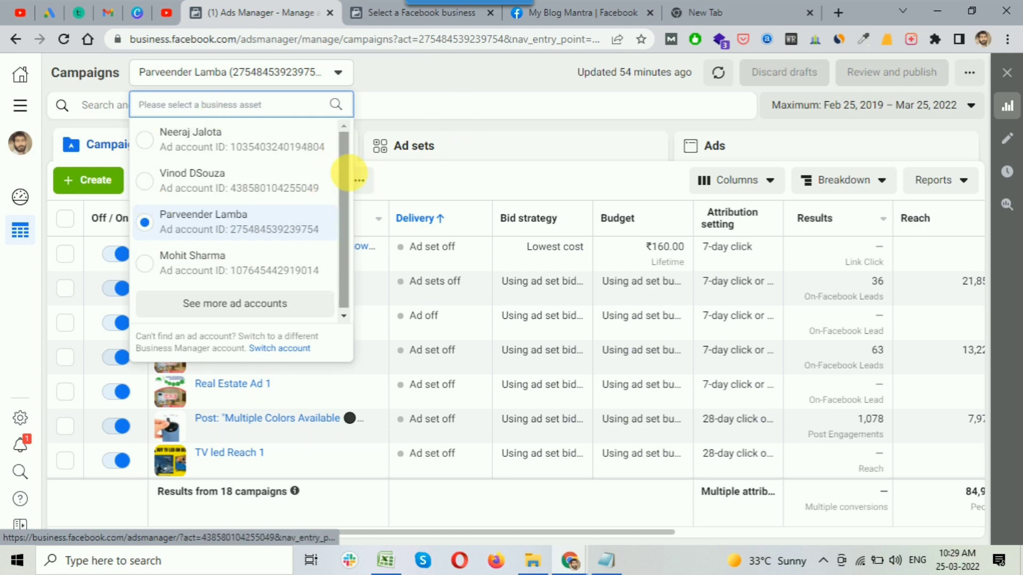
{"action": "left_click", "coordinate": [421, 75]}
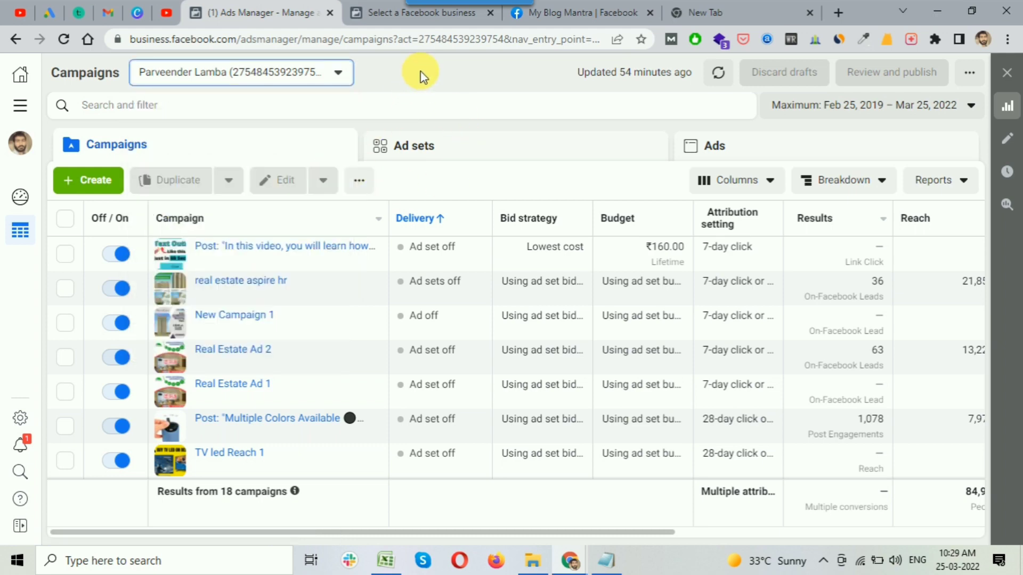
Open Ad account settings from All tools and start Add people under Ad account roles.
{"action": "left_click", "coordinate": [28, 110]}
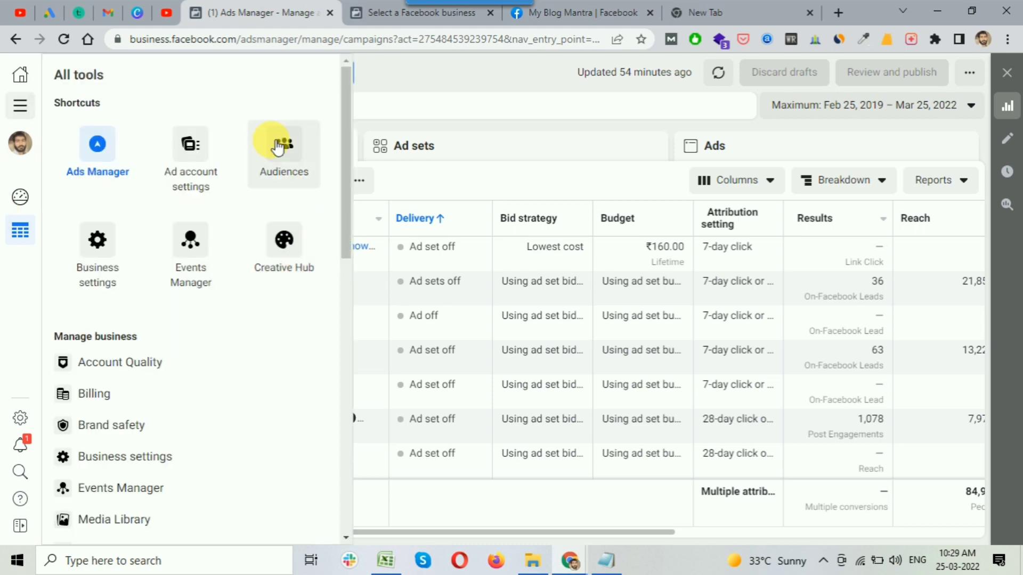
{"action": "left_click", "coordinate": [204, 183]}
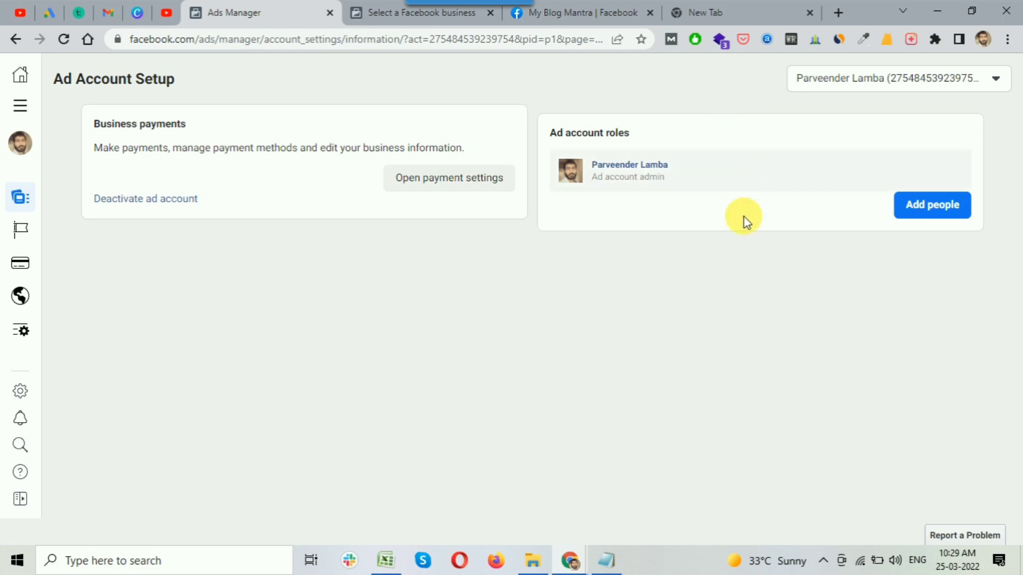
{"action": "left_click_drag", "start_coordinate": [548, 132], "coordinate": [644, 132]}
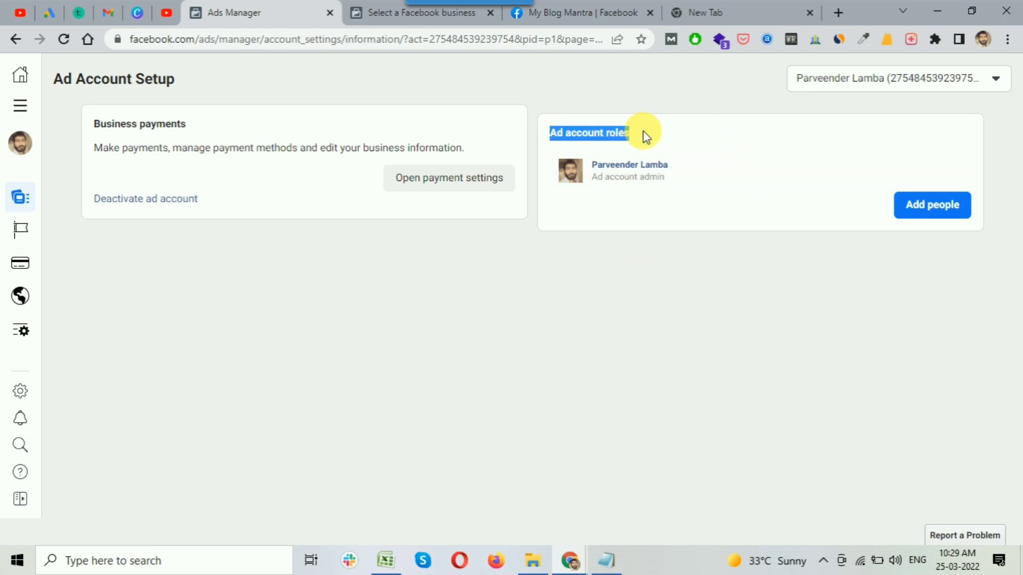
{"action": "left_click", "coordinate": [933, 209]}
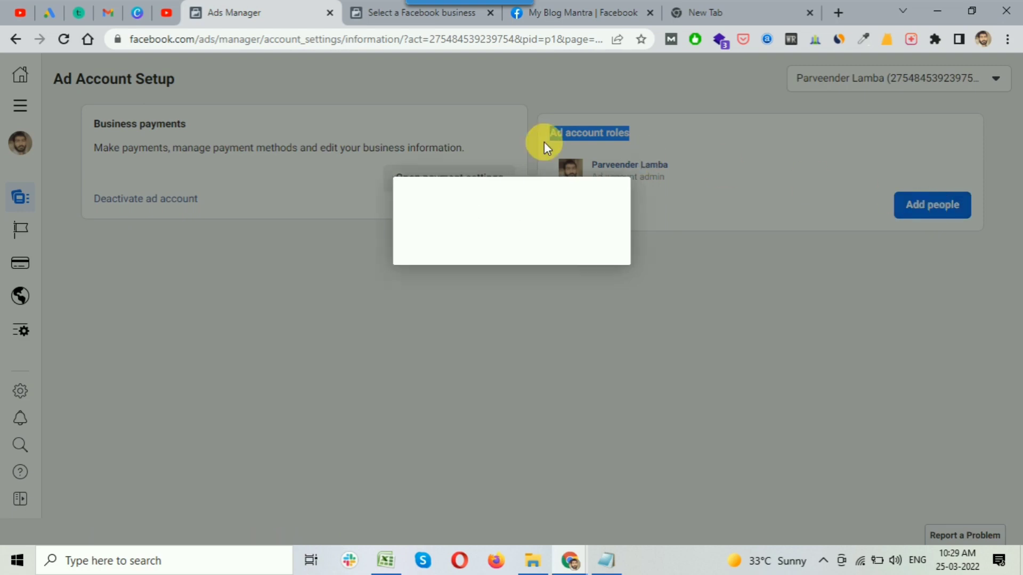
Pick a friend in Add People and try the admin, advertiser and analyst roles.
{"action": "left_click", "coordinate": [429, 226]}
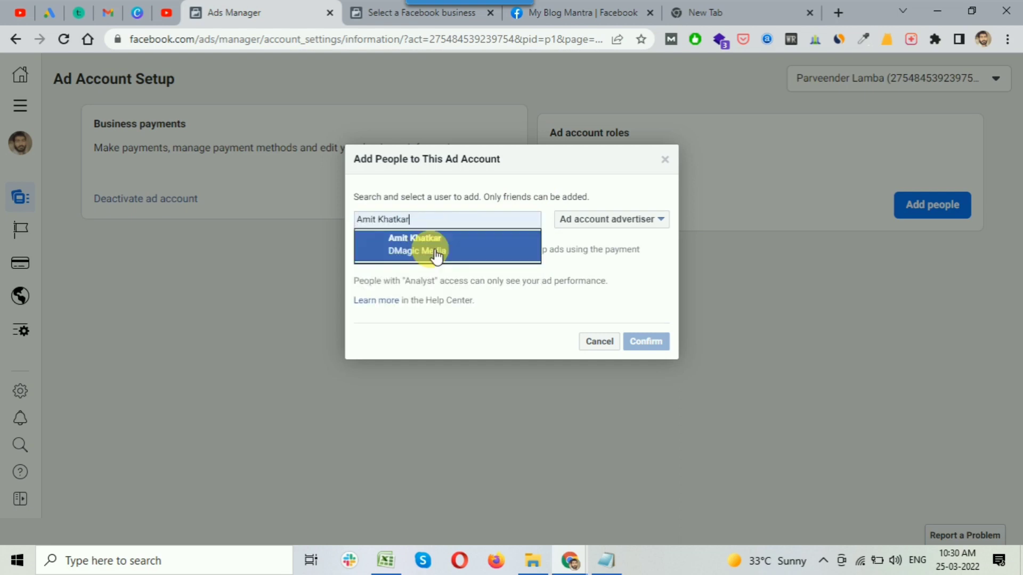
{"action": "left_click", "coordinate": [426, 251]}
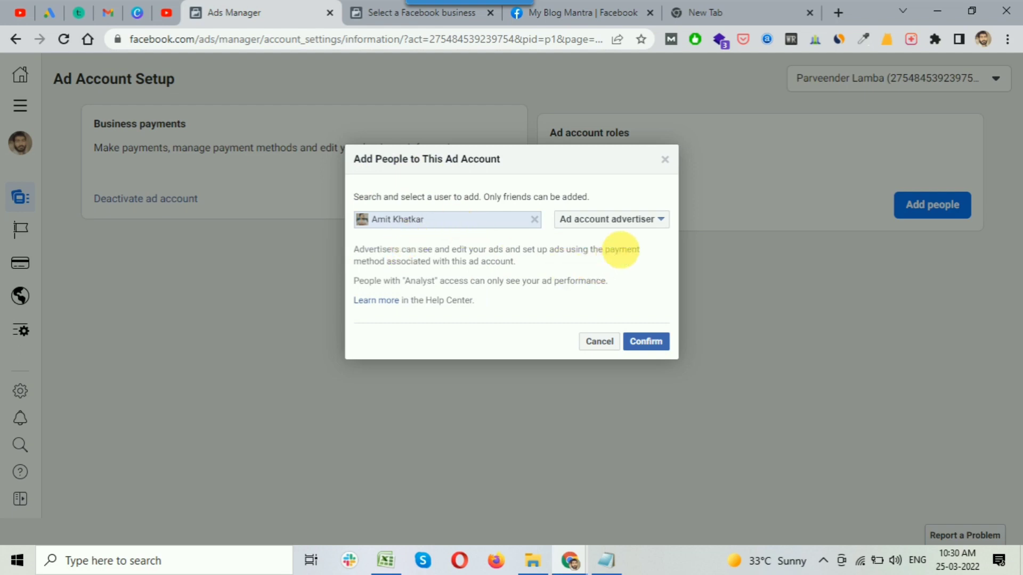
{"action": "left_click", "coordinate": [632, 220]}
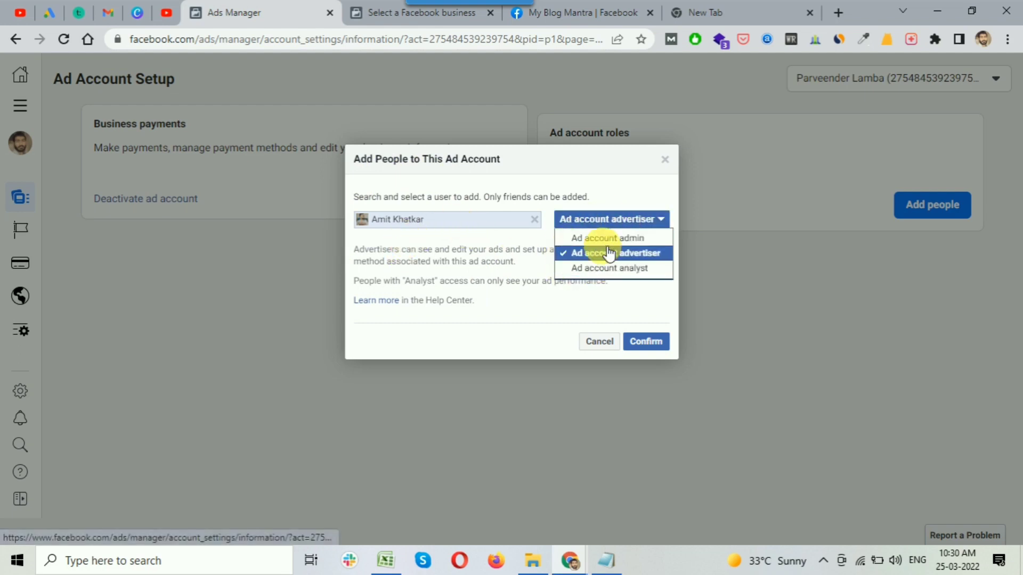
{"action": "left_click", "coordinate": [599, 237]}
{"action": "left_click", "coordinate": [621, 219]}
{"action": "left_click", "coordinate": [602, 263]}
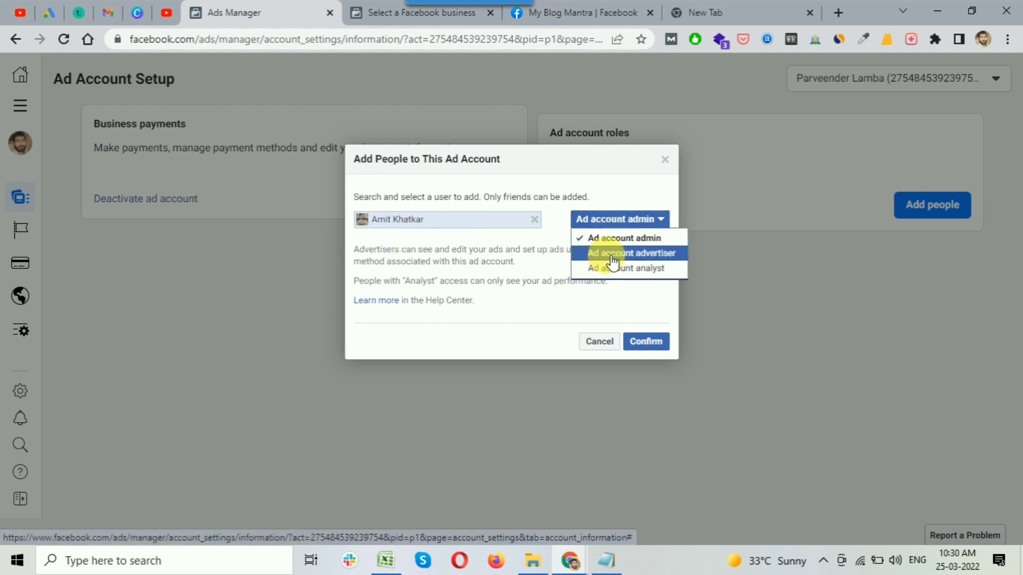
{"action": "left_click", "coordinate": [610, 220]}
{"action": "left_click", "coordinate": [600, 273]}
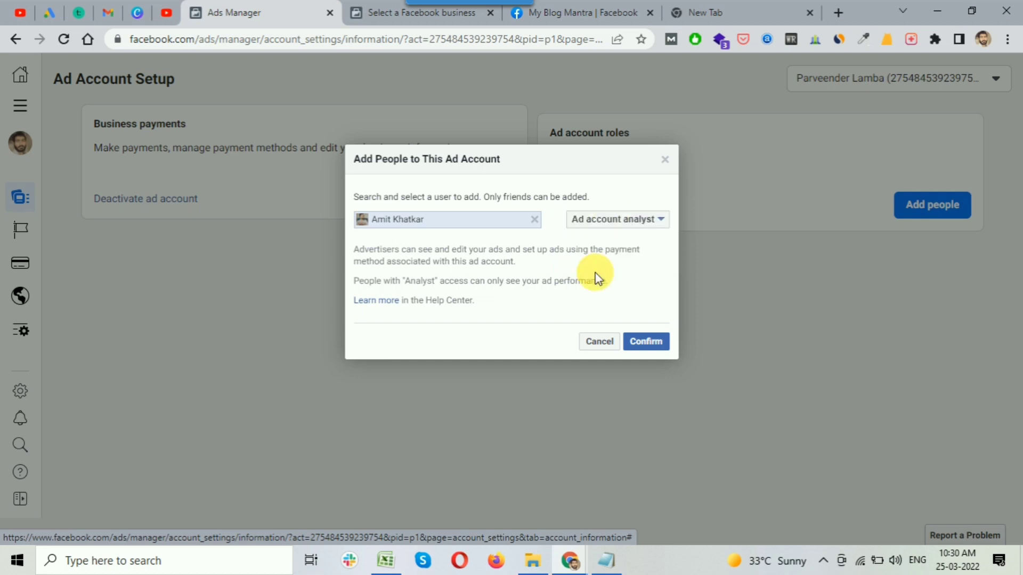
{"action": "left_click", "coordinate": [612, 220]}
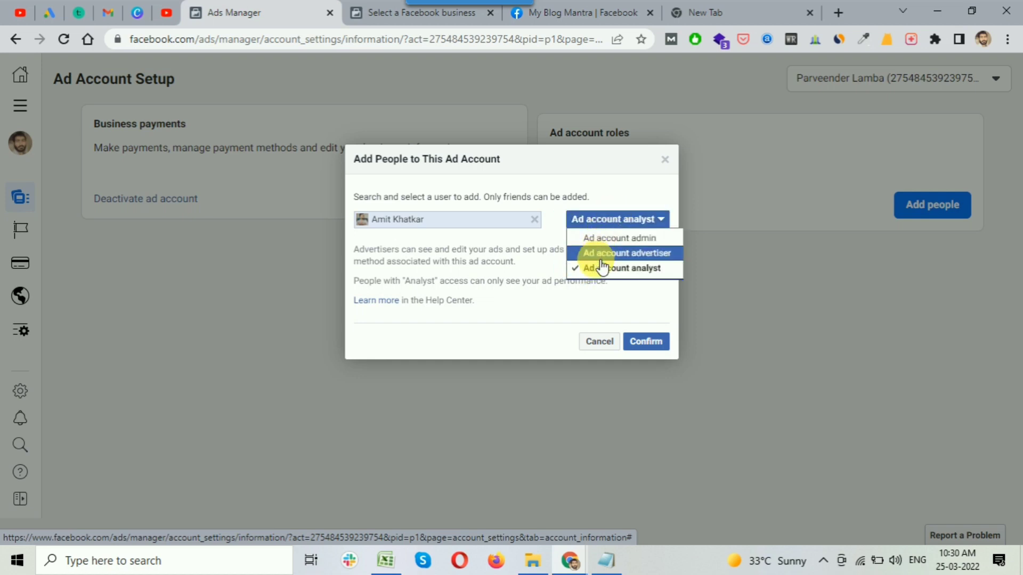
{"action": "left_click", "coordinate": [622, 254]}
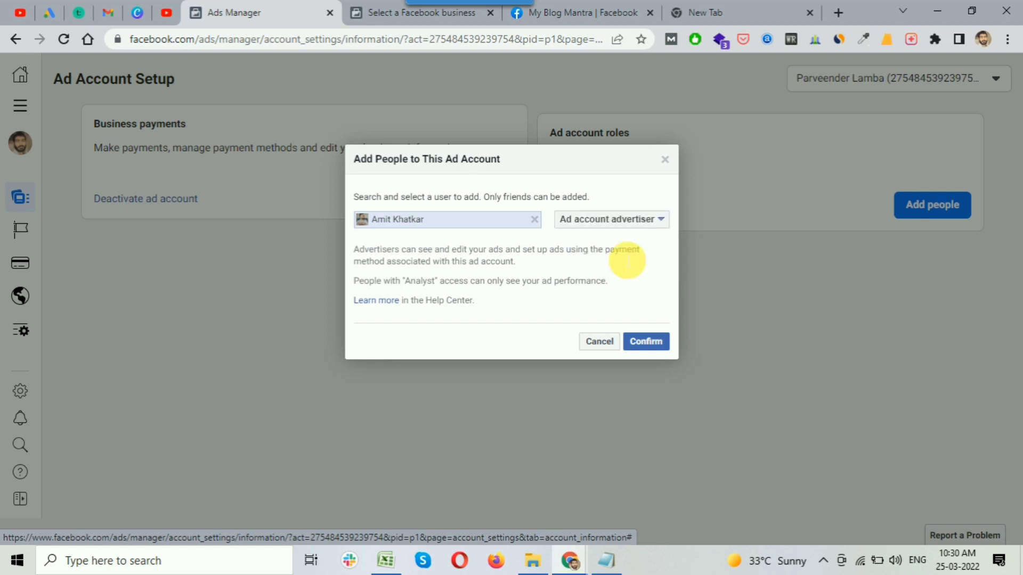
Settle the friend's ad account role on Ad account admin.
{"action": "left_click", "coordinate": [632, 219]}
{"action": "left_click", "coordinate": [601, 237]}
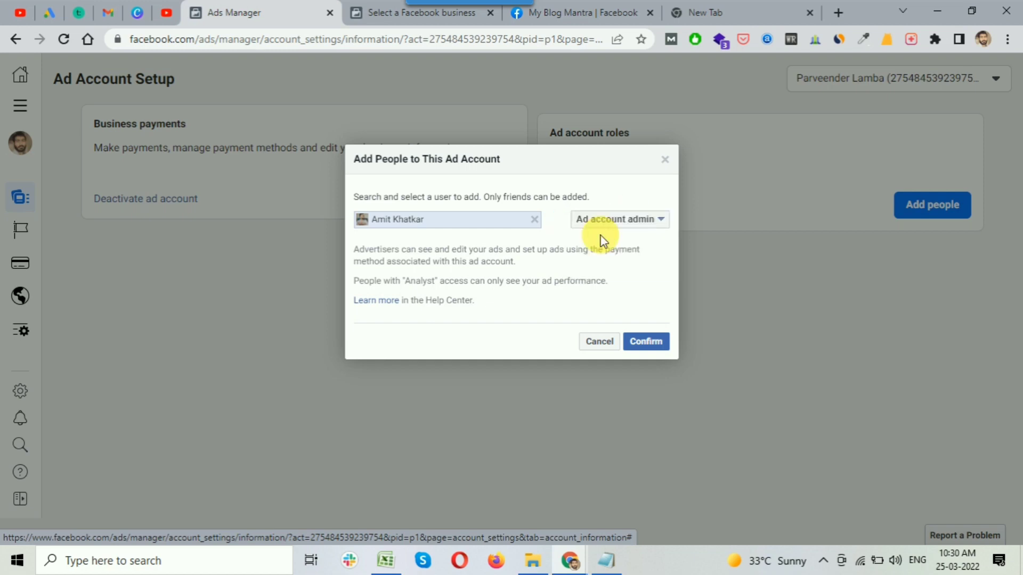
{"action": "left_click", "coordinate": [630, 220]}
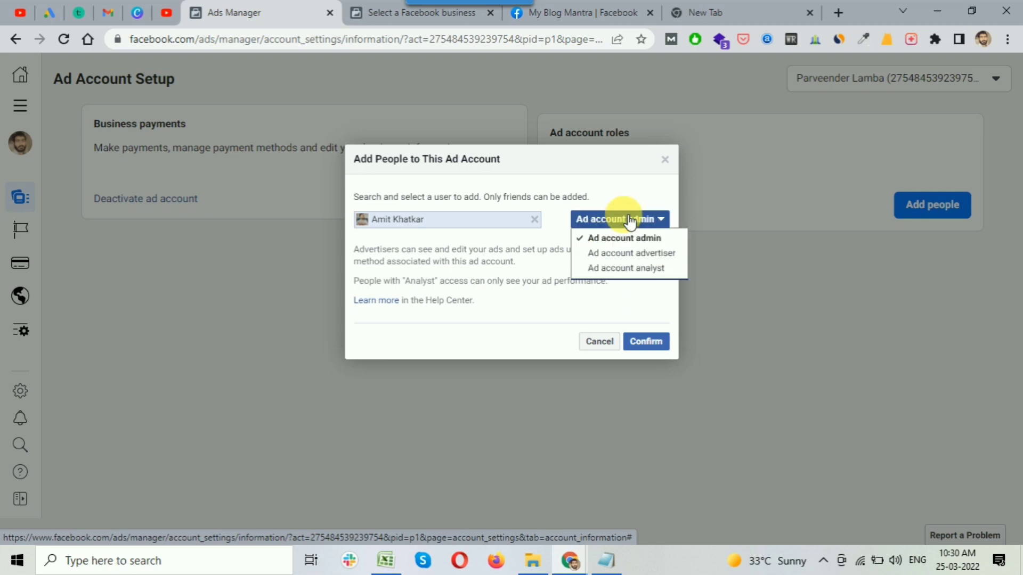
{"action": "left_click", "coordinate": [608, 269]}
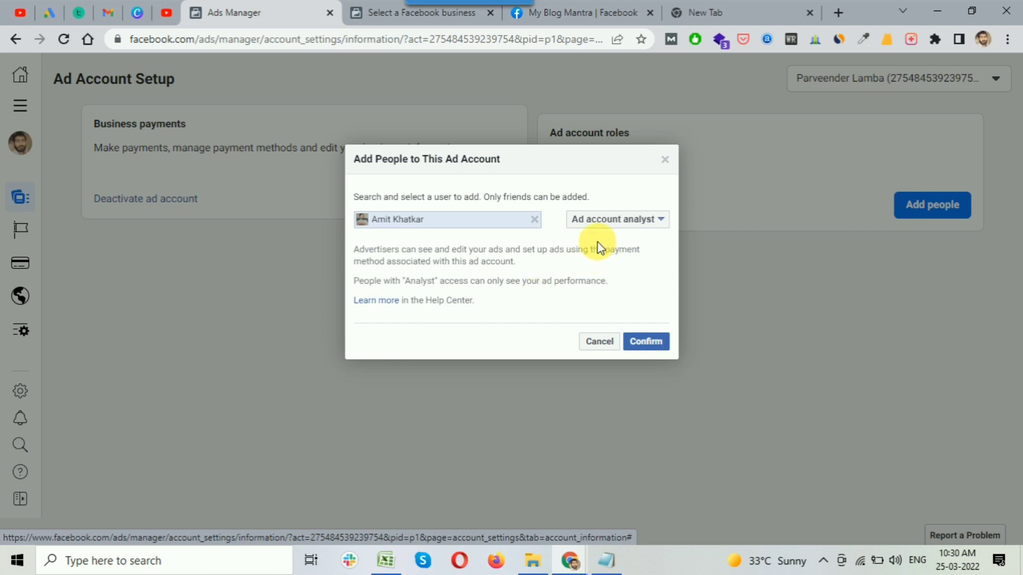
{"action": "left_click", "coordinate": [642, 224]}
{"action": "left_click", "coordinate": [631, 240]}
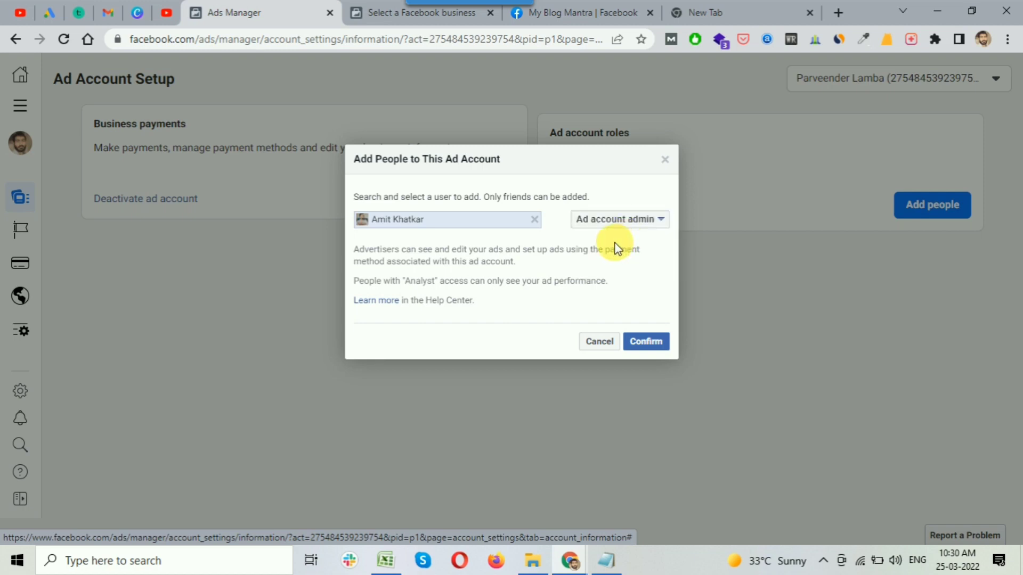
{"action": "left_click", "coordinate": [626, 225]}
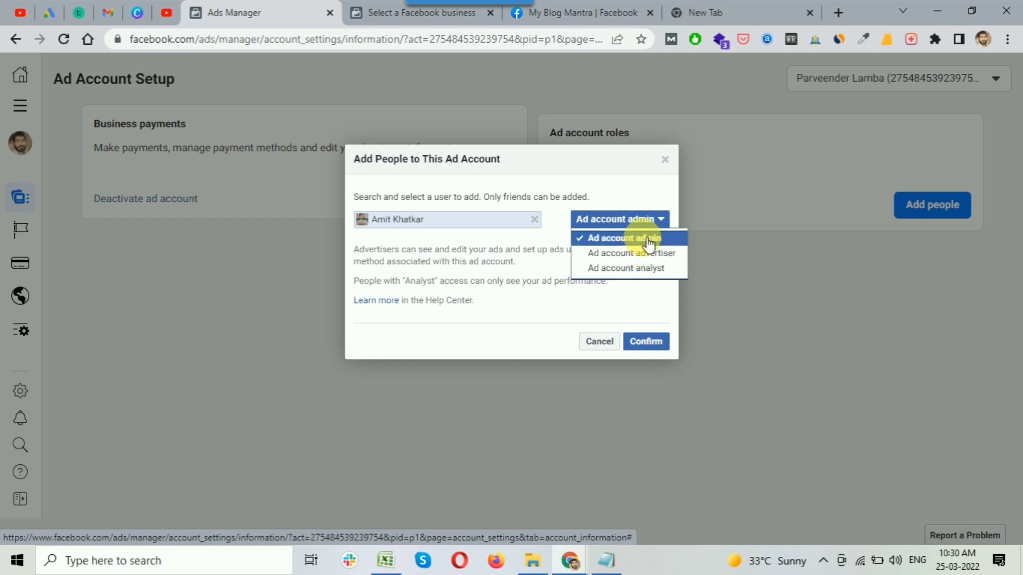
{"action": "left_click", "coordinate": [648, 243]}
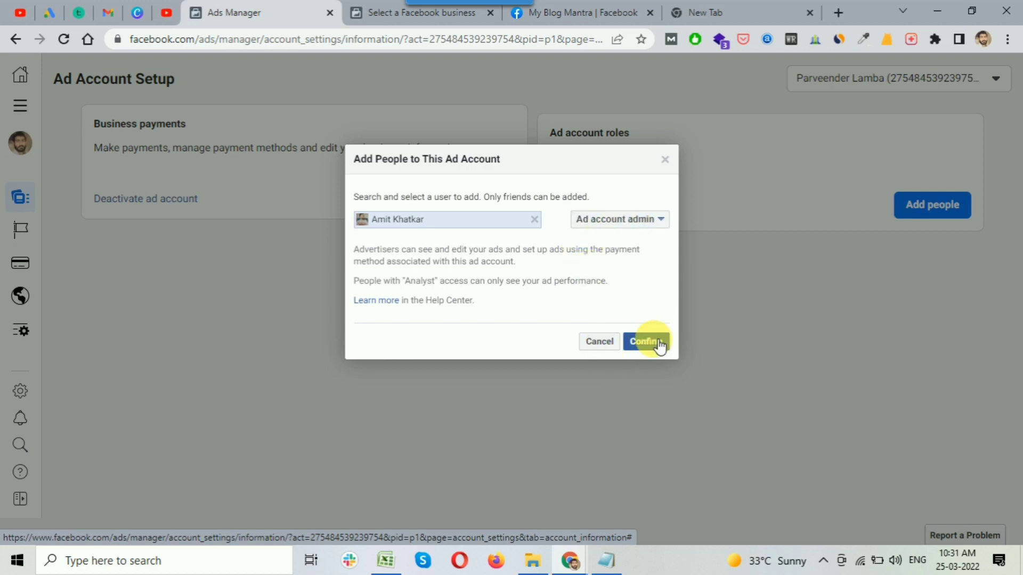
Replace the chosen person with another suggestion and confirm adding them.
{"action": "left_click", "coordinate": [535, 220]}
{"action": "left_click", "coordinate": [498, 228]}
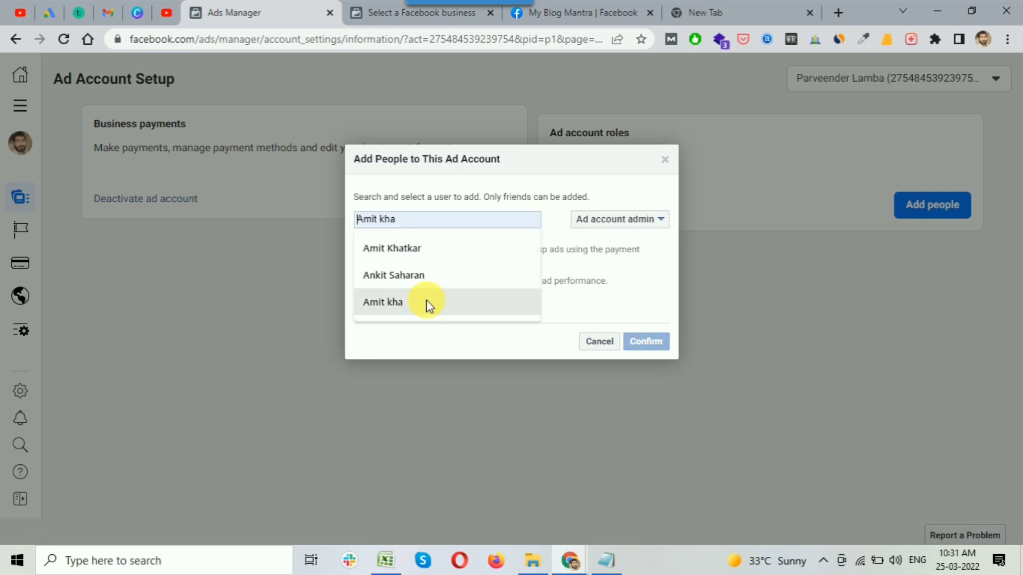
{"action": "left_click", "coordinate": [456, 244]}
{"action": "left_click", "coordinate": [651, 344]}
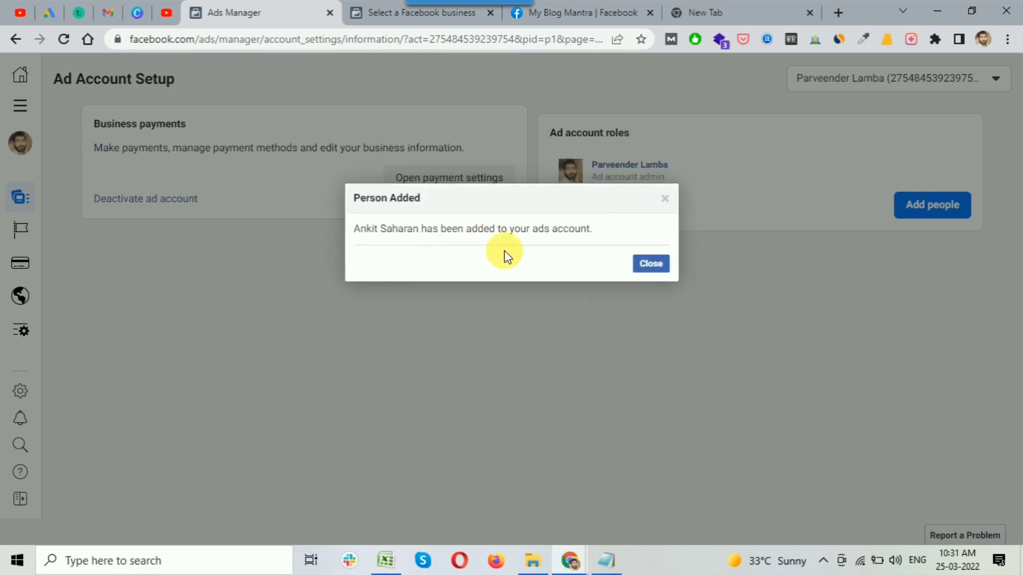
Dismiss the Person Added notice and remove the newly added admin from the ad account.
{"action": "left_click", "coordinate": [652, 265]}
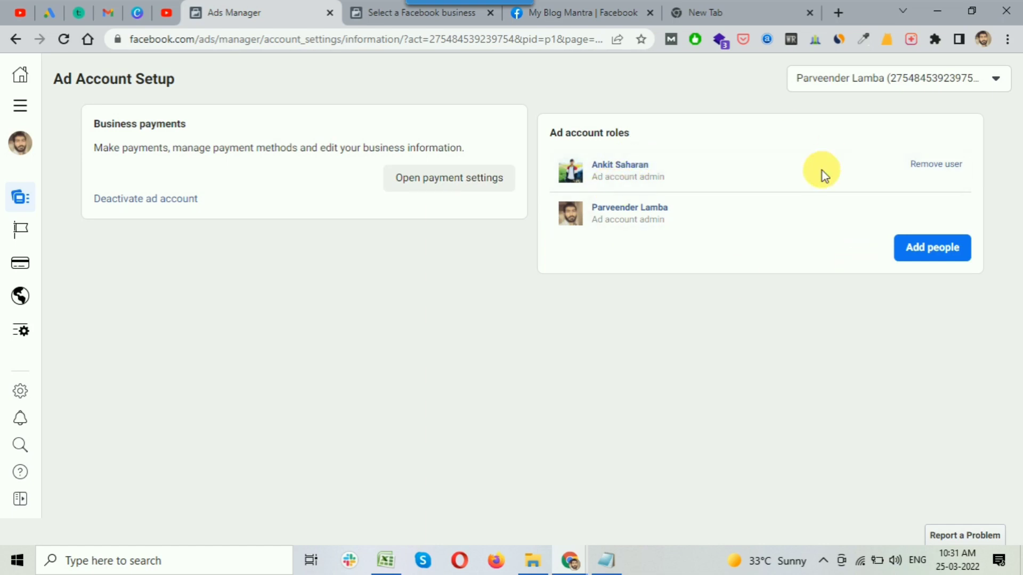
{"action": "left_click", "coordinate": [932, 165]}
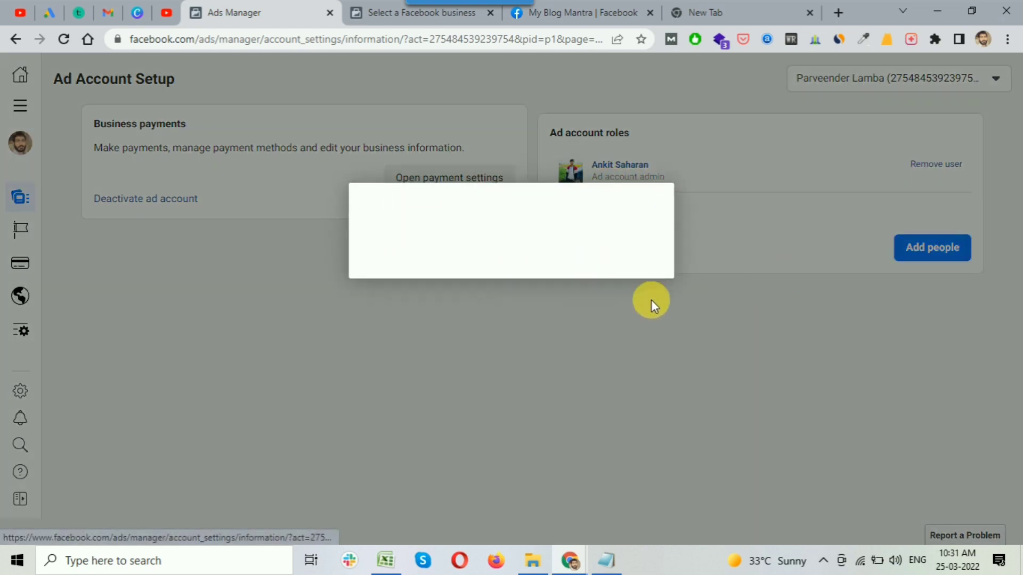
{"action": "left_click", "coordinate": [660, 265]}
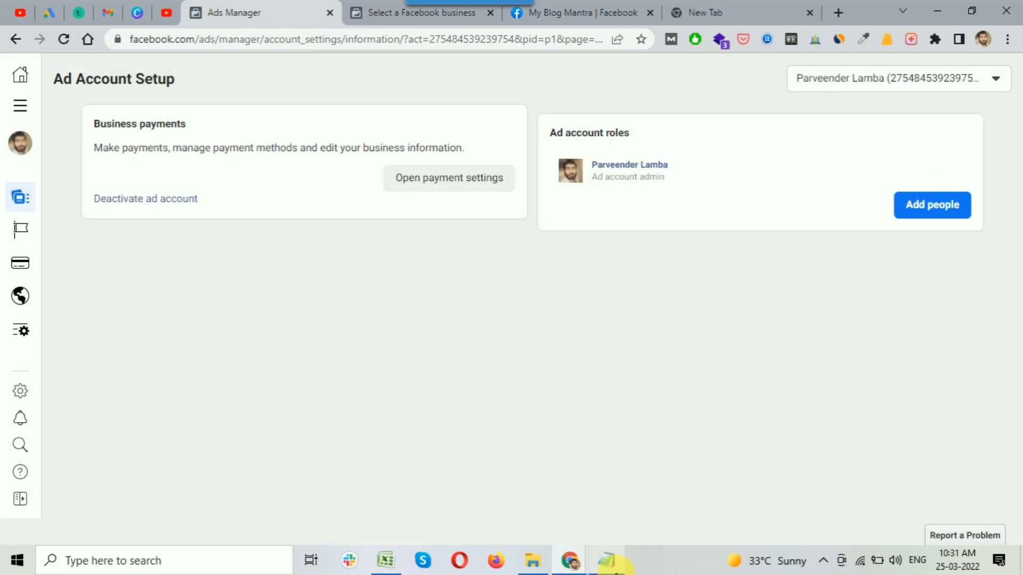
Highlight 'Personal' in the Notepad outline, then return to Ads Manager's All tools list.
{"action": "left_click", "coordinate": [624, 565]}
{"action": "left_click", "coordinate": [431, 311]}
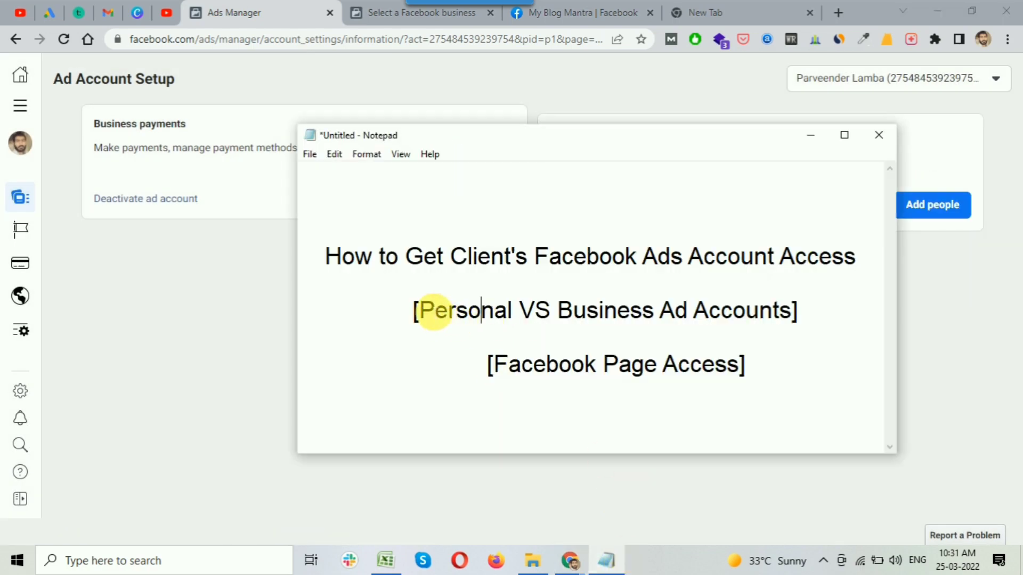
{"action": "left_click_drag", "start_coordinate": [432, 311], "coordinate": [517, 318]}
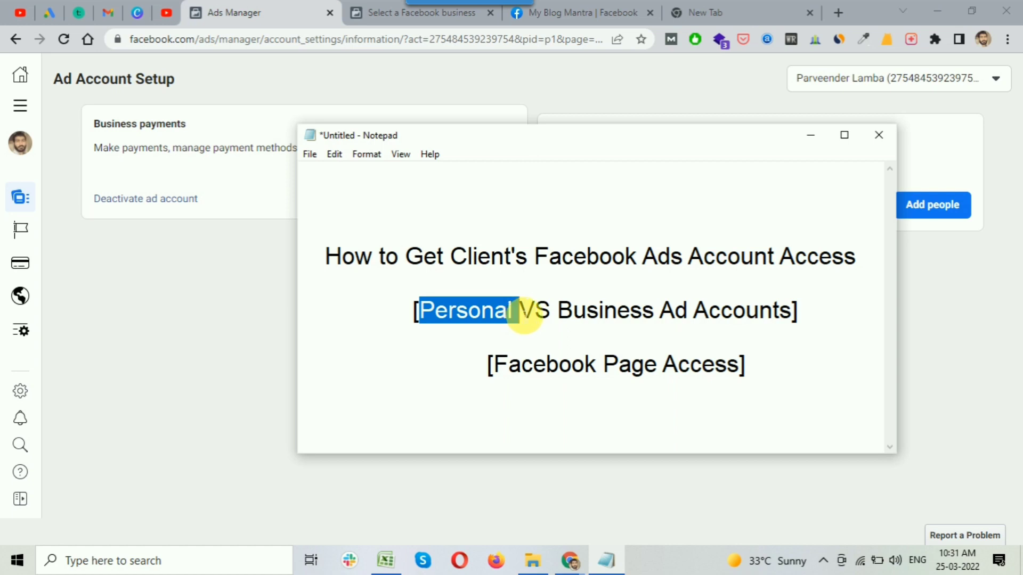
{"action": "left_click", "coordinate": [814, 136]}
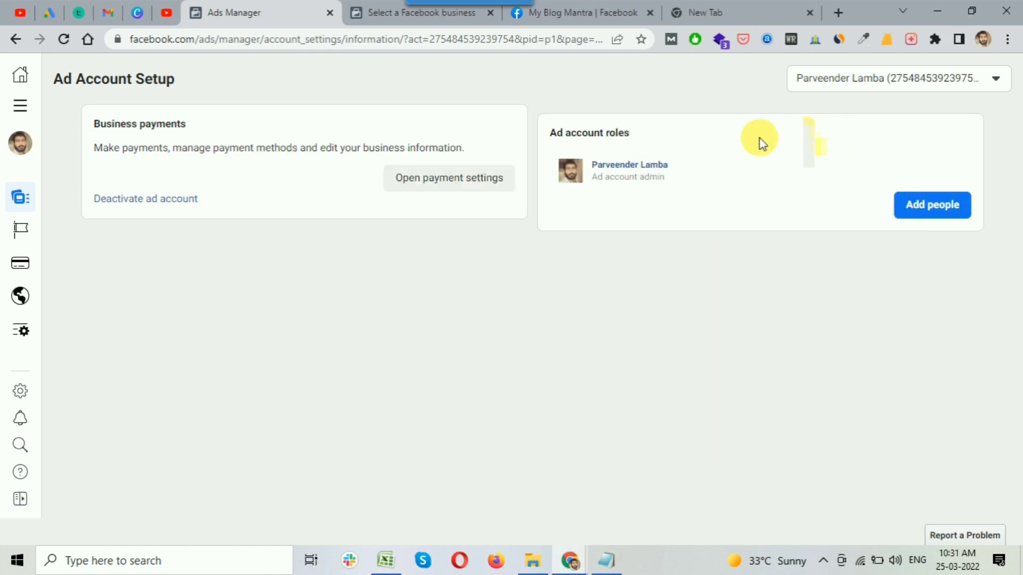
{"action": "left_click", "coordinate": [22, 106]}
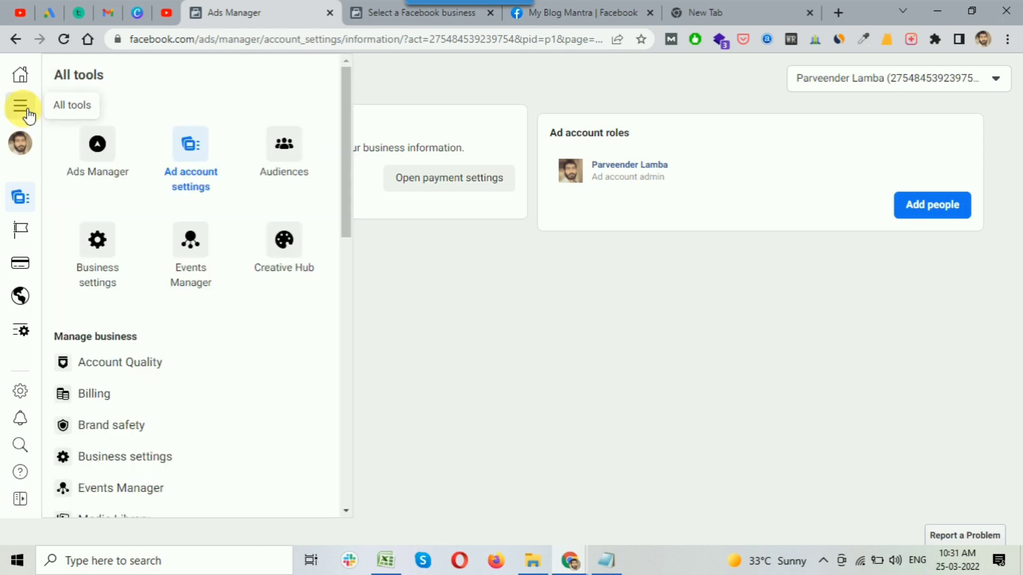
Open Business settings from All tools and select the business to manage.
{"action": "left_click", "coordinate": [101, 267]}
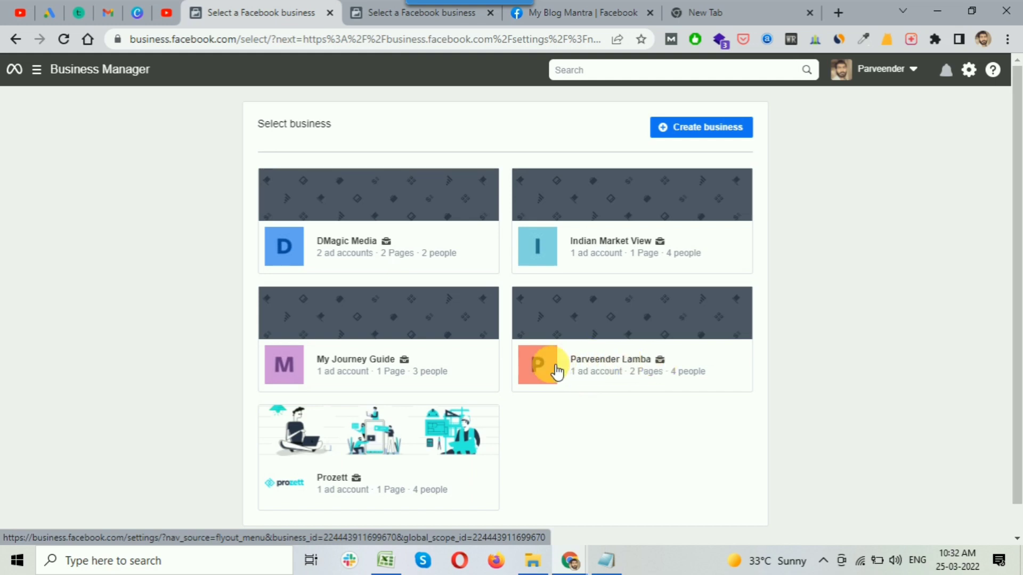
{"action": "left_click", "coordinate": [648, 369]}
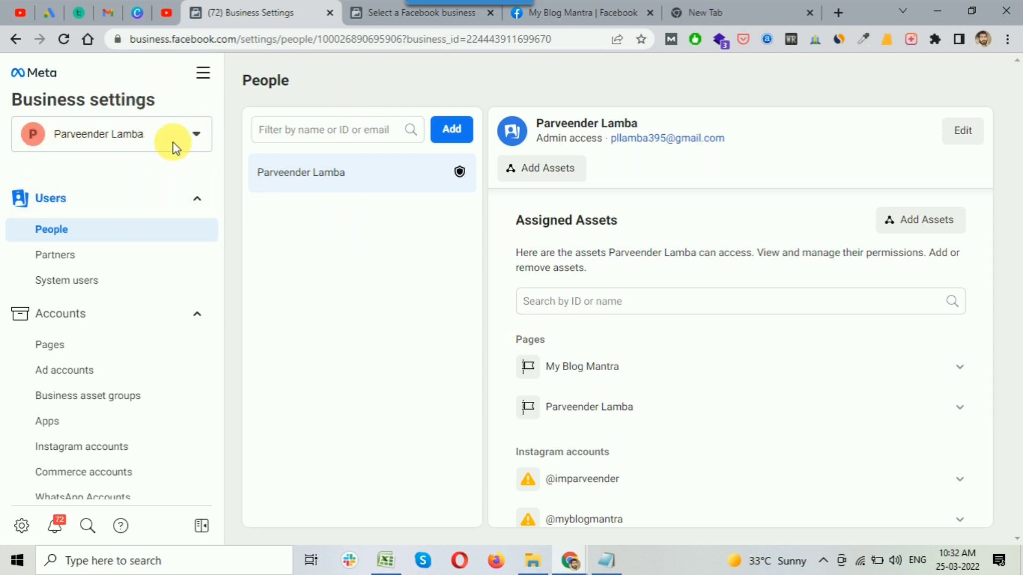
Go to the Ad accounts page to see the My Blog Mantra account and who can access it.
{"action": "left_click", "coordinate": [145, 138]}
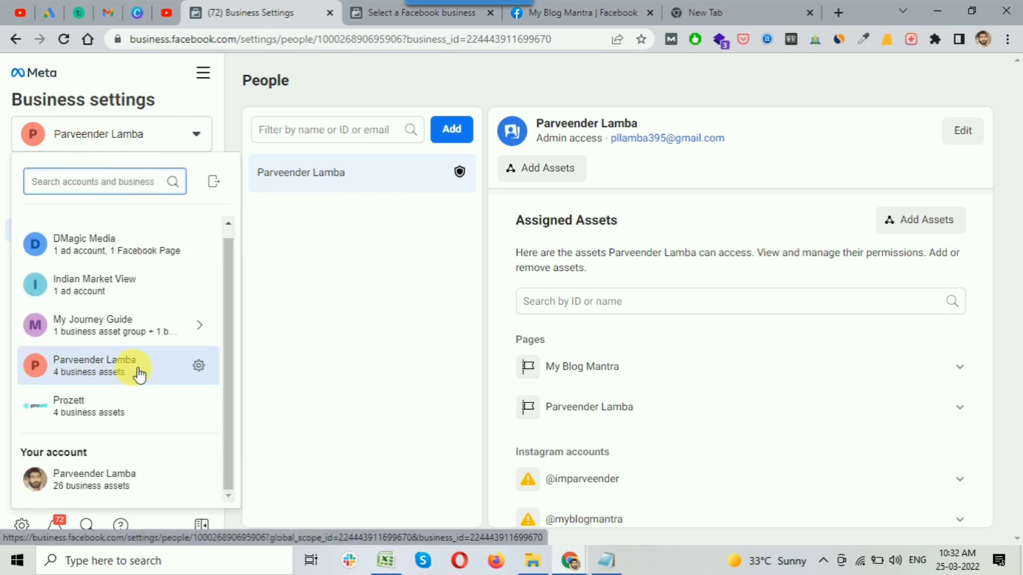
{"action": "left_click", "coordinate": [352, 268]}
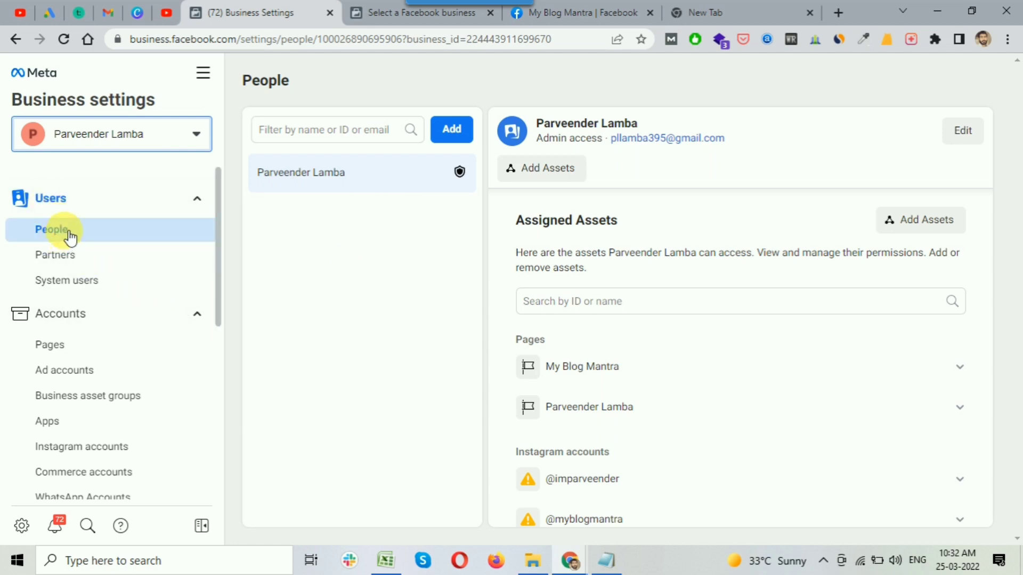
{"action": "left_click", "coordinate": [59, 356]}
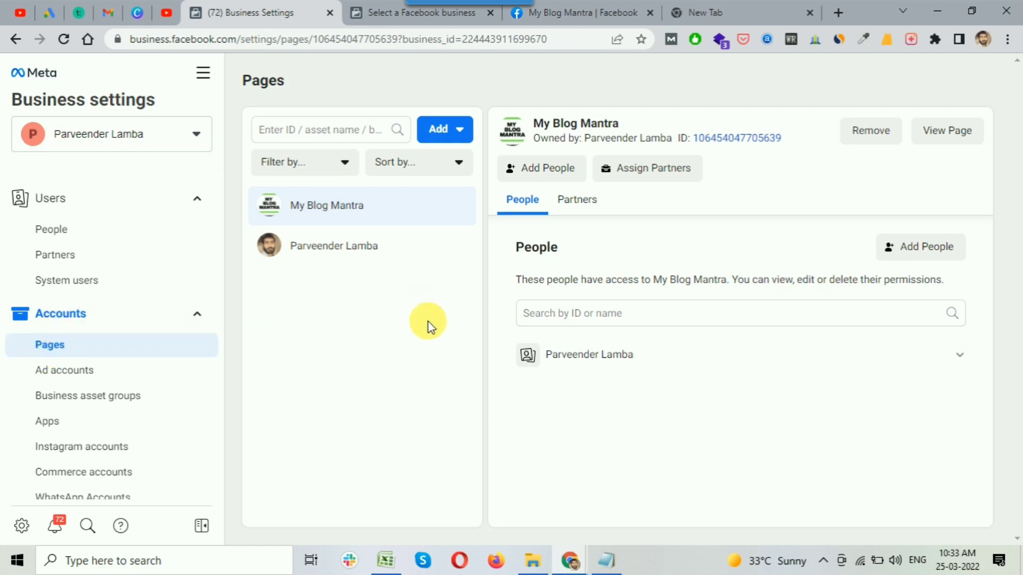
{"action": "left_click", "coordinate": [97, 378]}
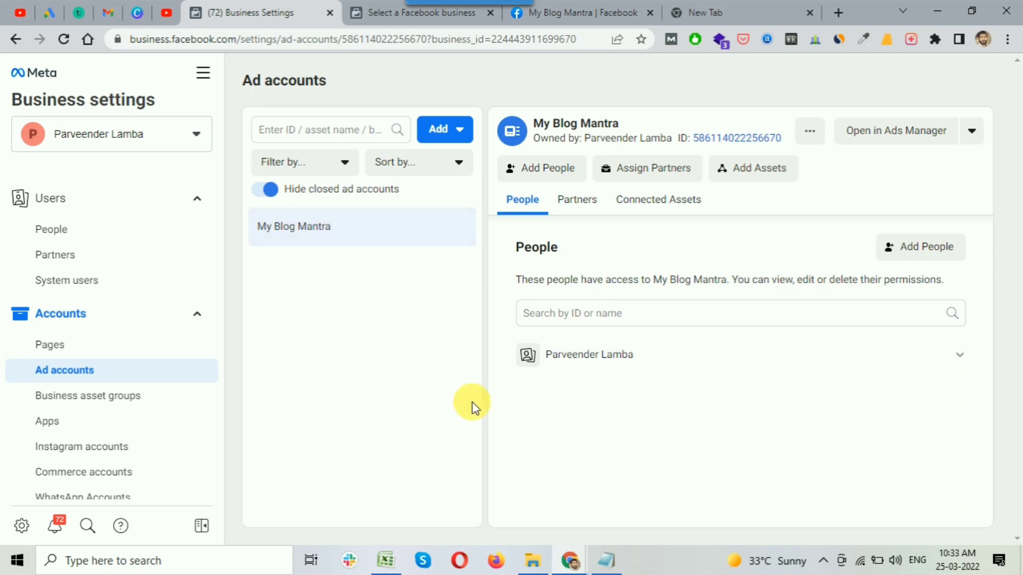
Cancel adding people to the ad account, then start adding a new person from People.
{"action": "left_click", "coordinate": [549, 169]}
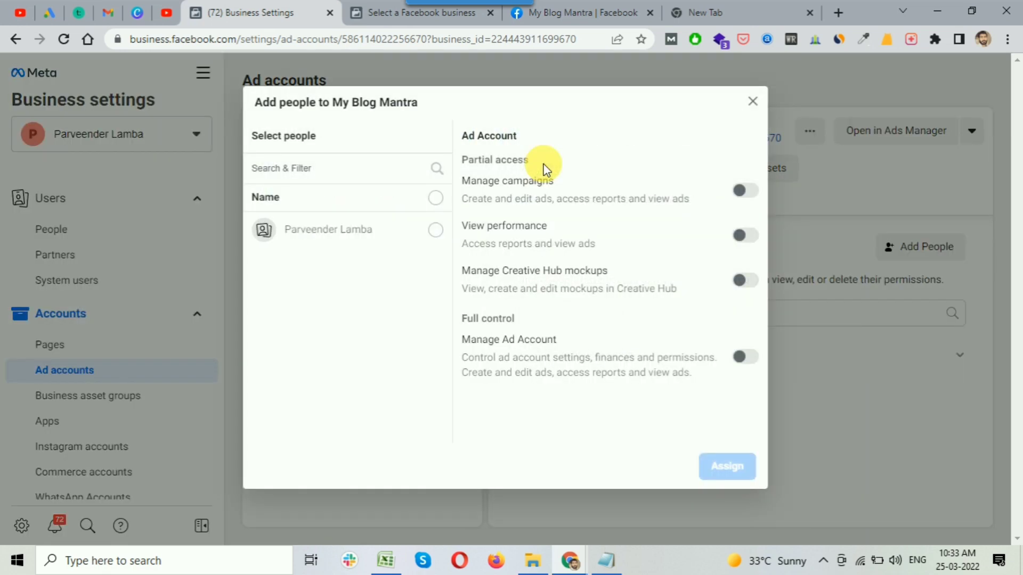
{"action": "left_click", "coordinate": [359, 230]}
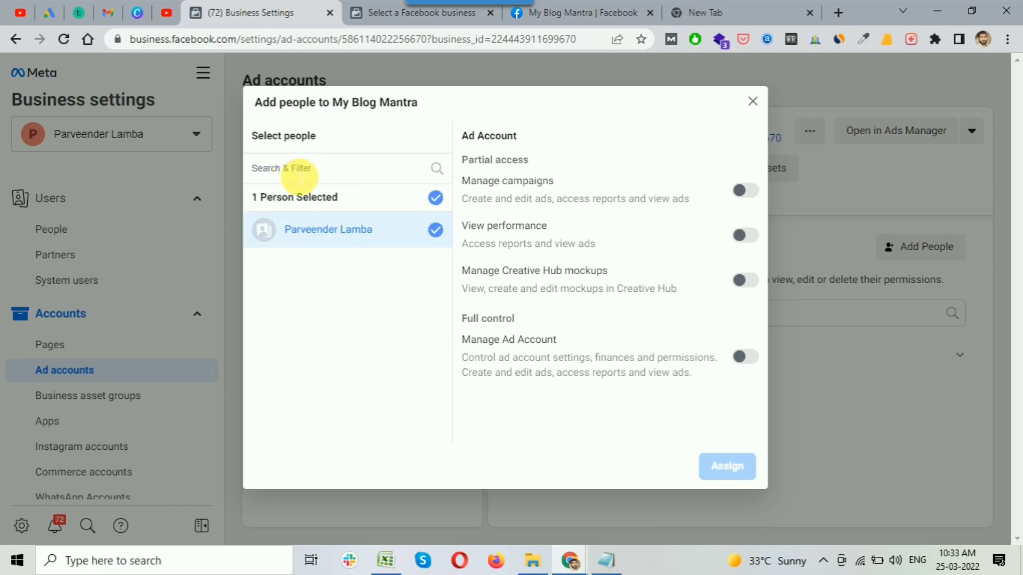
{"action": "left_click", "coordinate": [752, 101]}
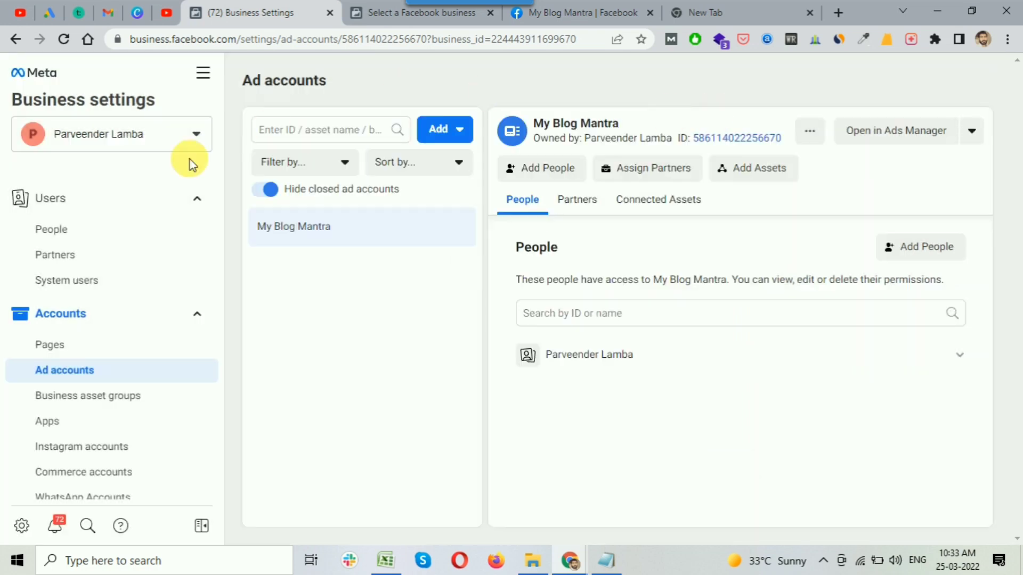
{"action": "left_click", "coordinate": [68, 233]}
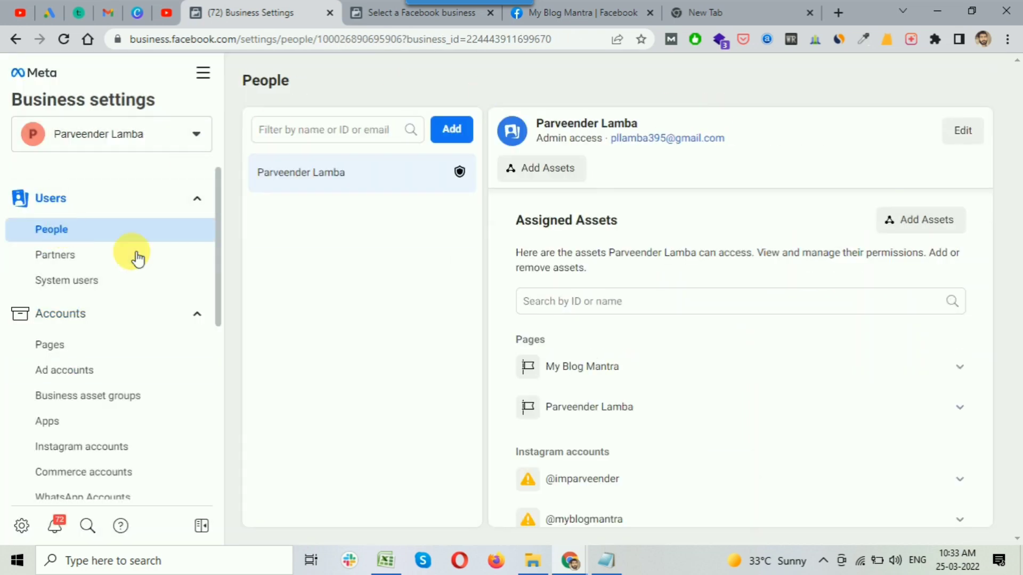
{"action": "left_click", "coordinate": [462, 132]}
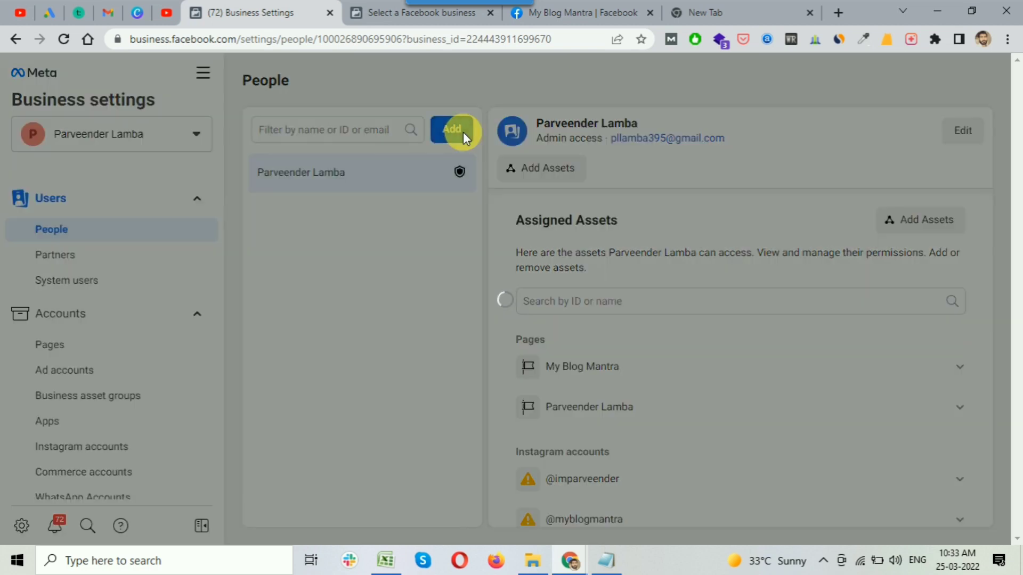
Enter the invitee's email address in the invite dialog.
{"action": "left_click", "coordinate": [384, 208]}
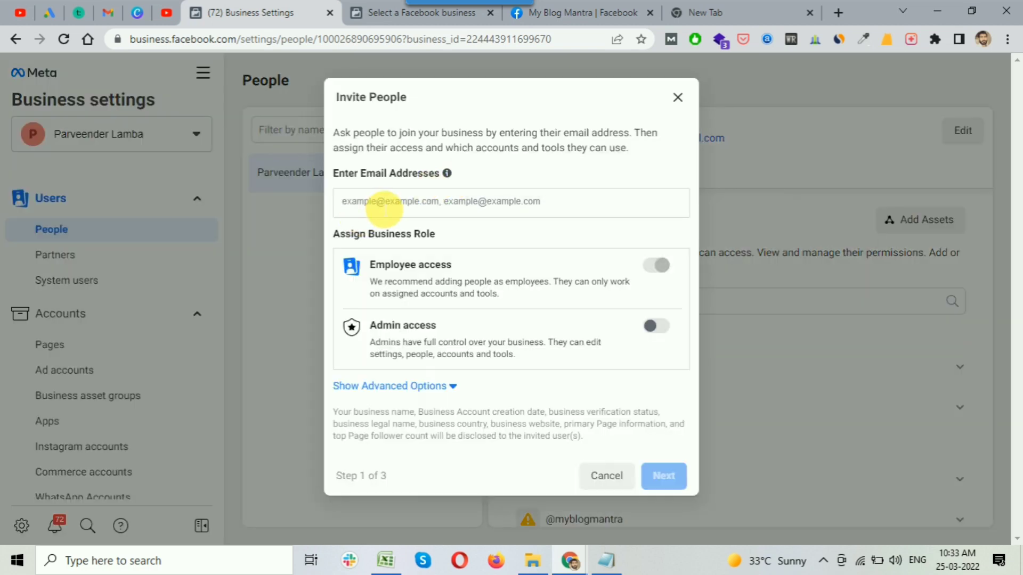
{"action": "type", "text": "wal"}
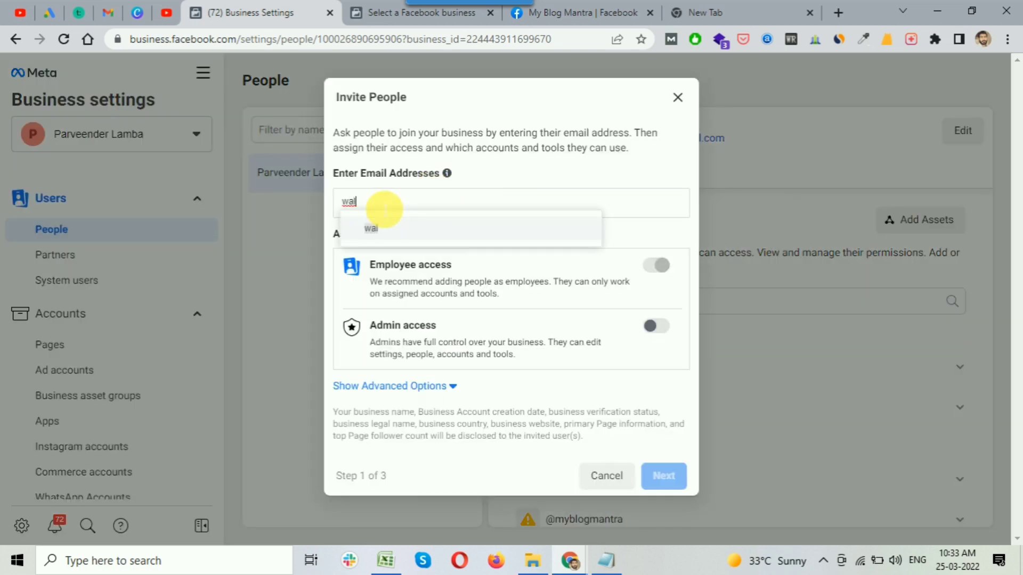
{"action": "key", "text": "Return"}
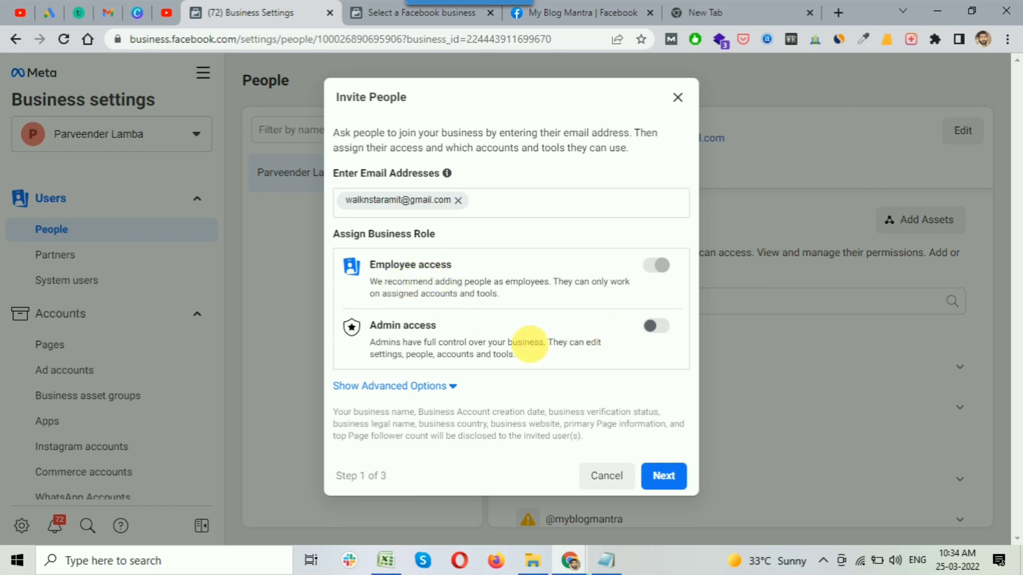
Turn on Admin access under advanced options and continue to Assign Access.
{"action": "left_click", "coordinate": [433, 385]}
{"action": "scroll", "coordinate": [548, 324], "scroll_direction": "down", "scroll_amount": 4}
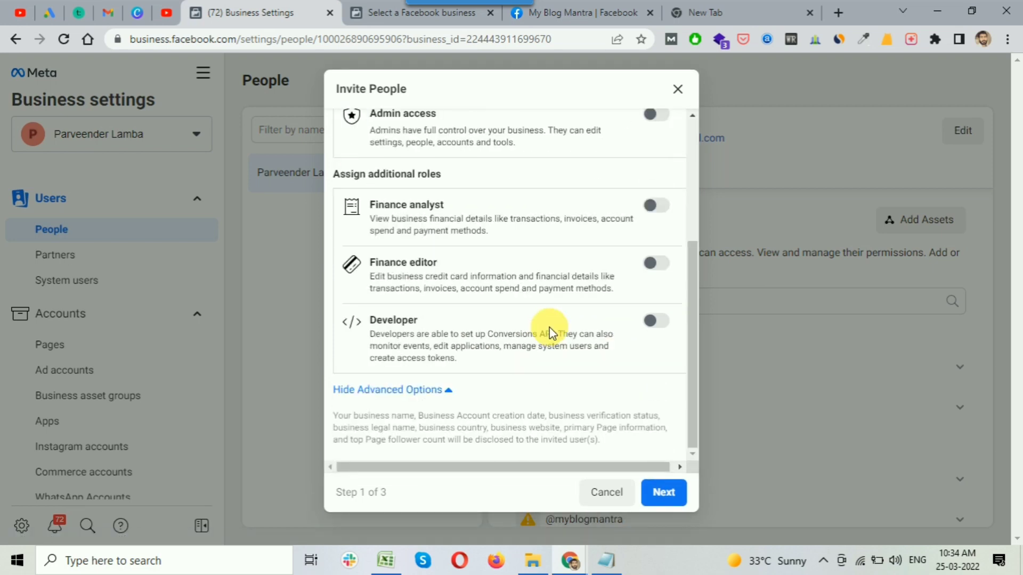
{"action": "scroll", "coordinate": [650, 330], "scroll_direction": "up", "scroll_amount": 4}
{"action": "left_click", "coordinate": [654, 322]}
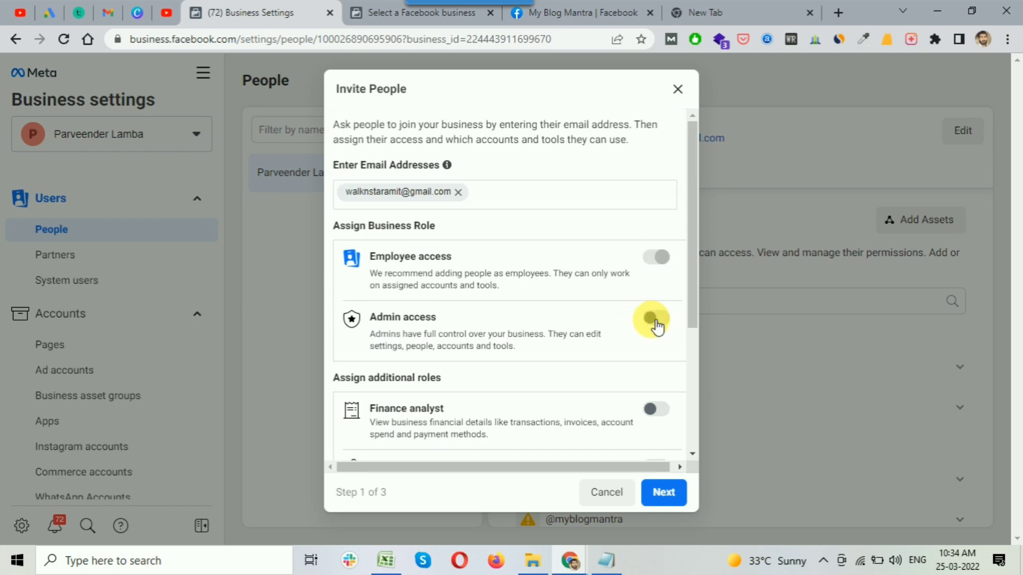
{"action": "left_click", "coordinate": [668, 496]}
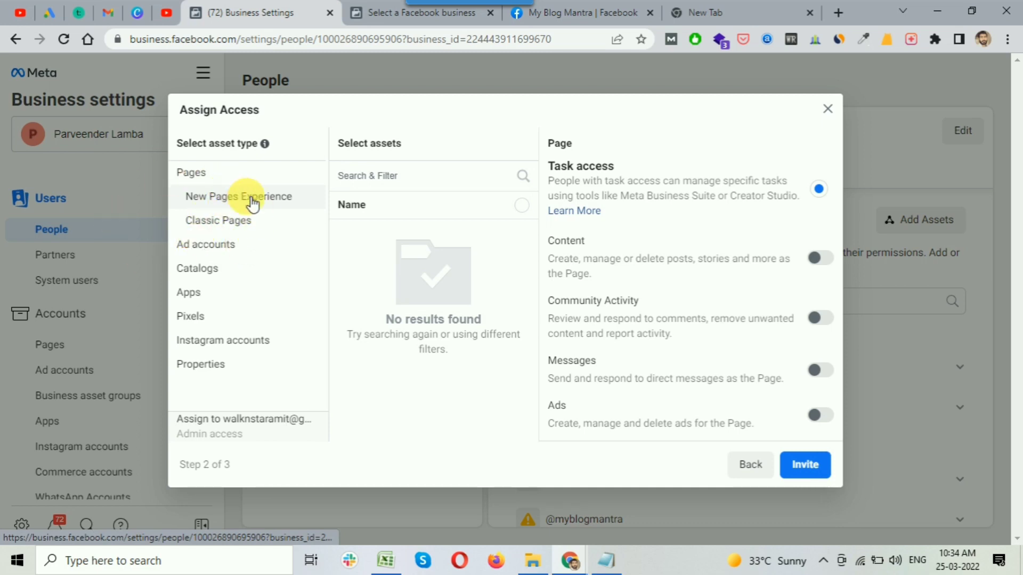
Tick both Classic Pages, including My Blog Mantra, and review their permissions.
{"action": "left_click", "coordinate": [216, 223]}
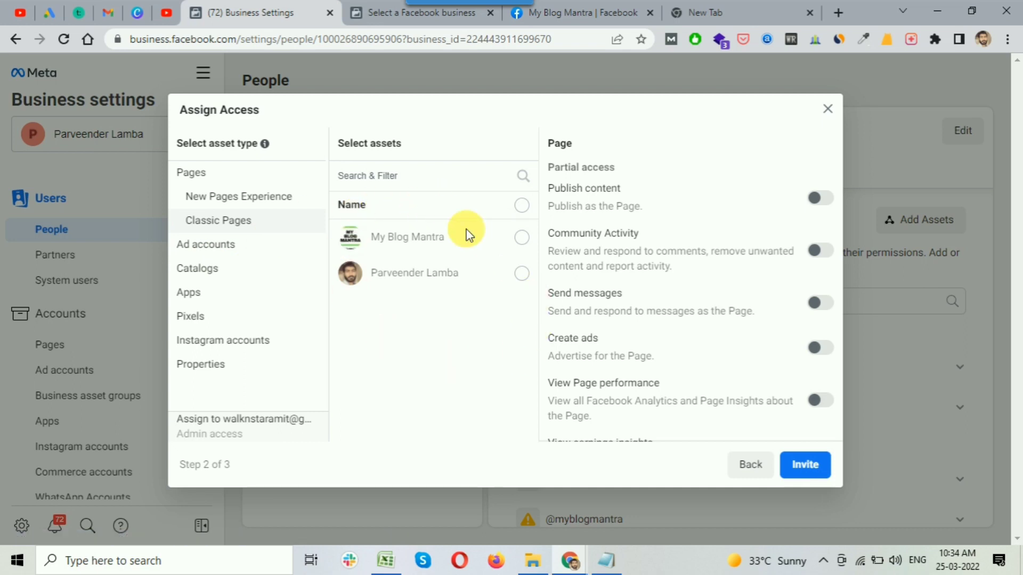
{"action": "left_click", "coordinate": [521, 237]}
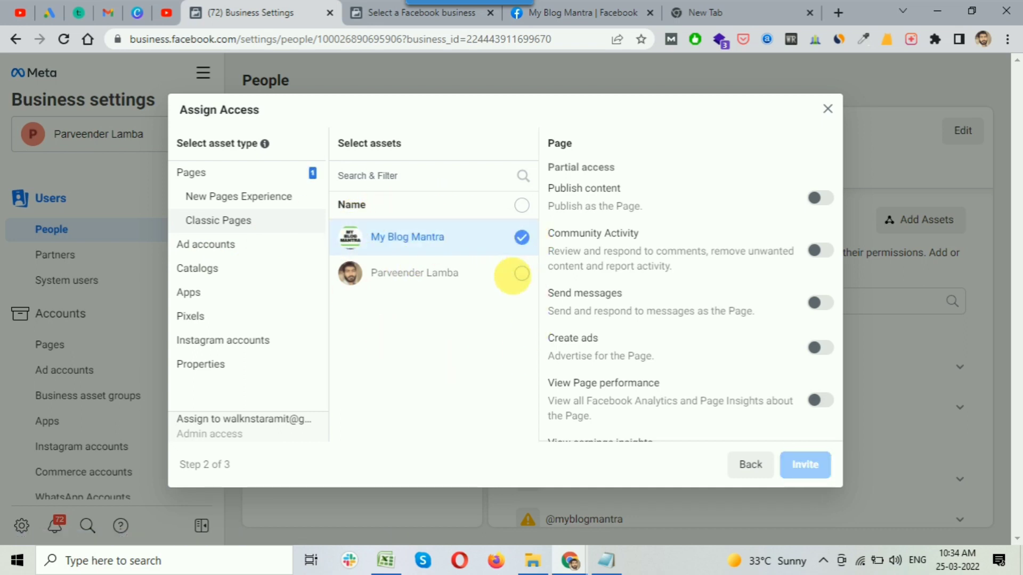
{"action": "left_click", "coordinate": [522, 273]}
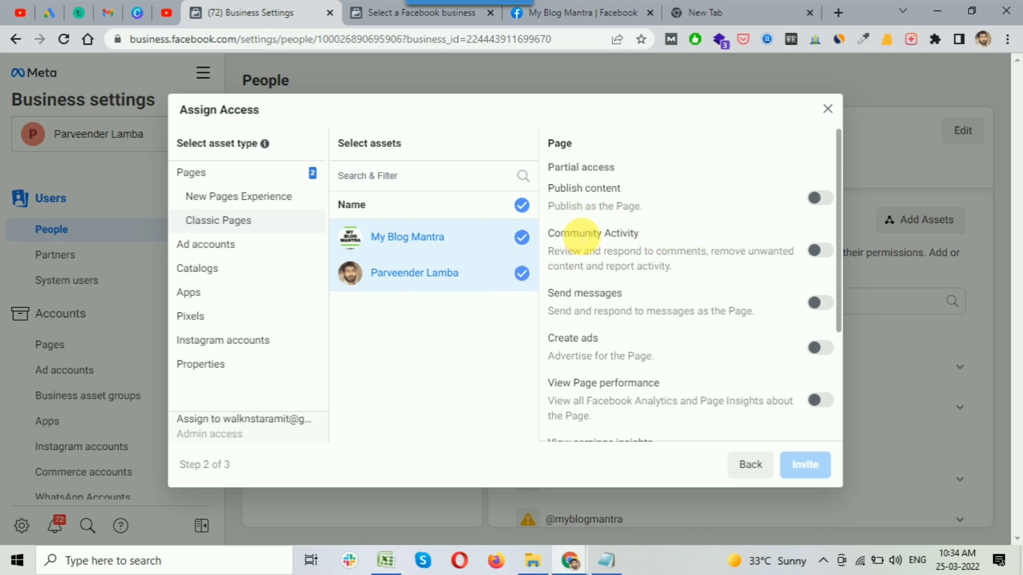
{"action": "left_click_drag", "start_coordinate": [341, 144], "coordinate": [457, 297]}
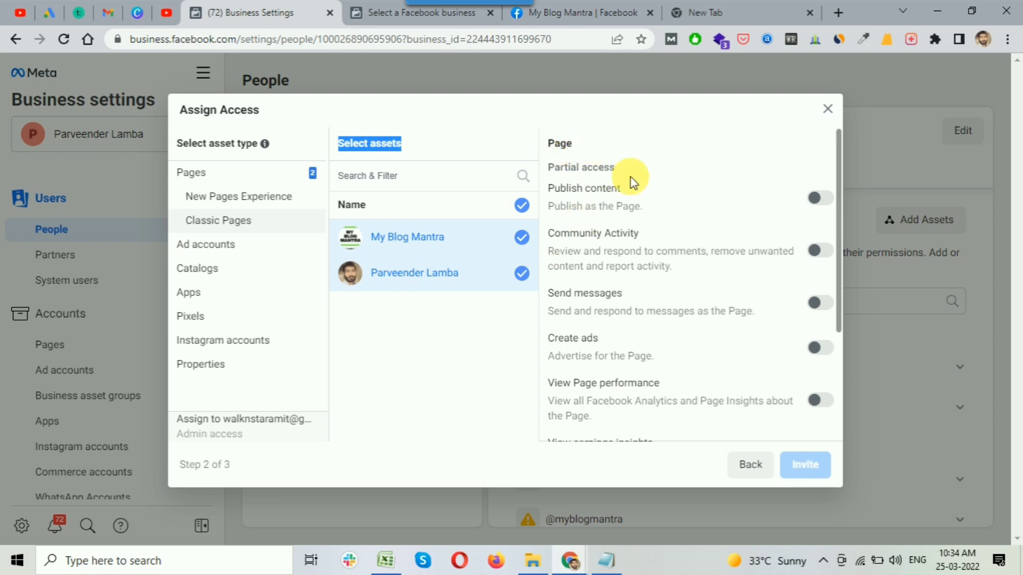
{"action": "scroll", "coordinate": [621, 266], "scroll_direction": "down", "scroll_amount": 3}
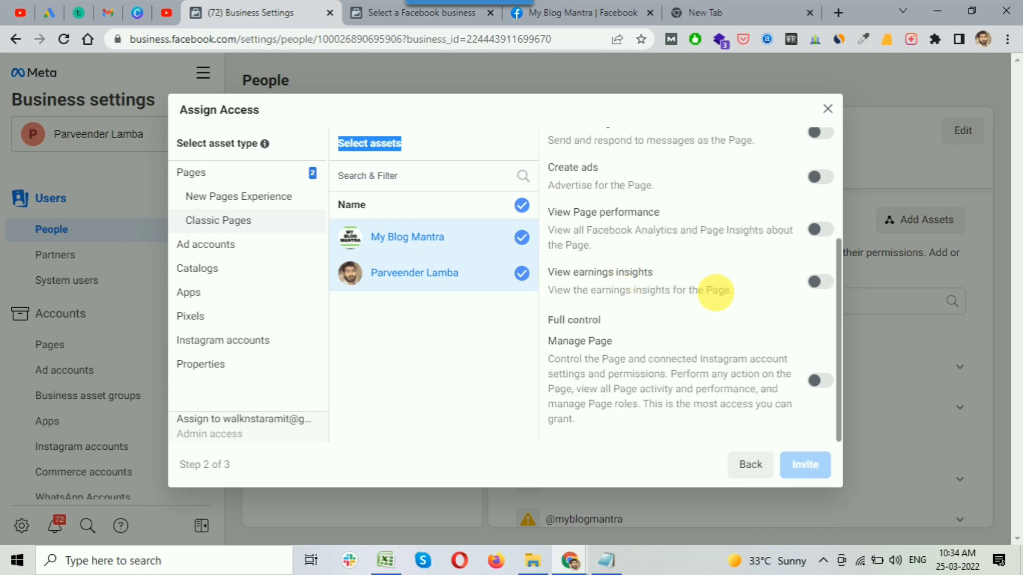
{"action": "left_click_drag", "start_coordinate": [549, 320], "coordinate": [579, 320]}
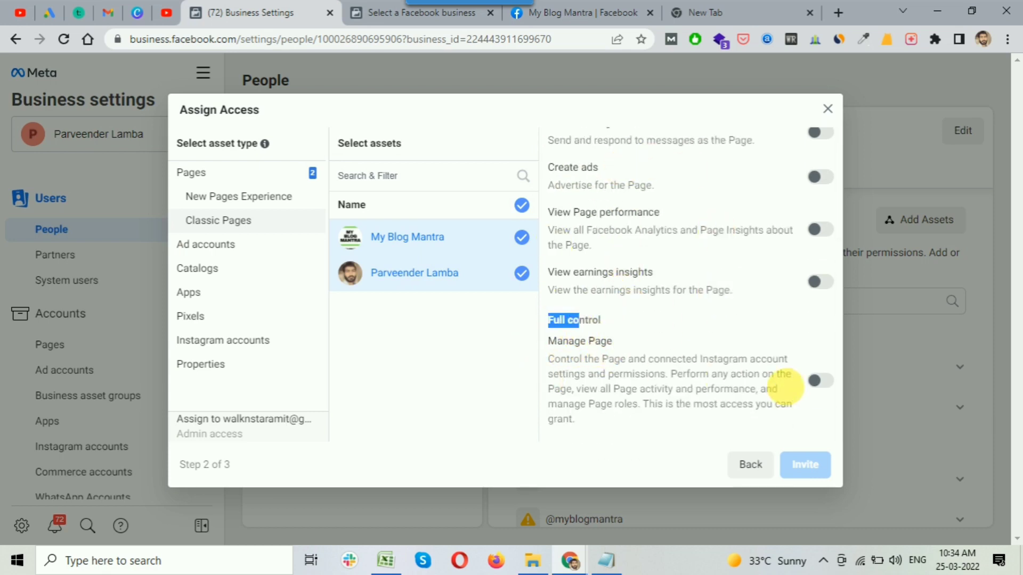
{"action": "scroll", "coordinate": [591, 331], "scroll_direction": "up", "scroll_amount": 2}
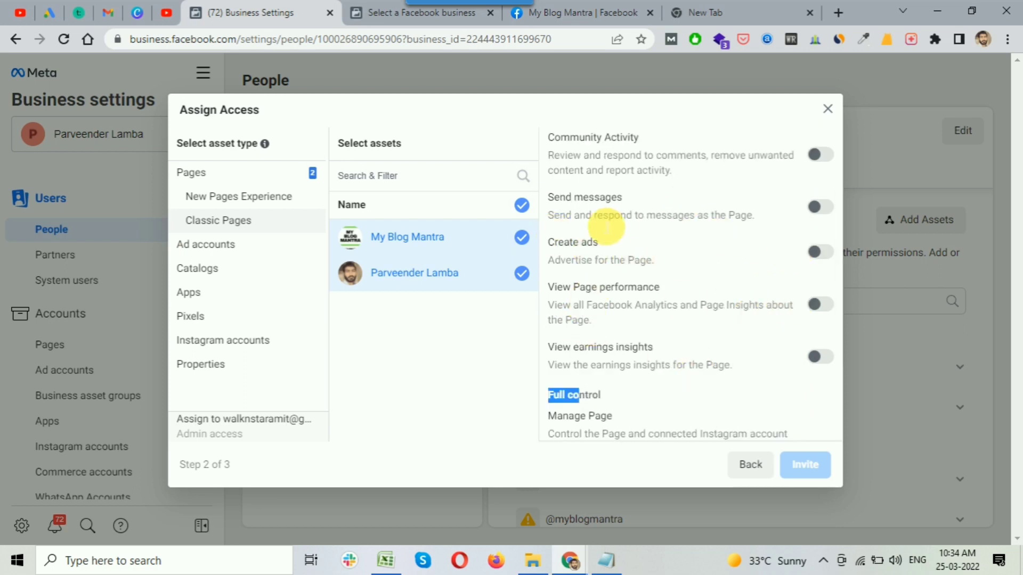
{"action": "scroll", "coordinate": [790, 209], "scroll_direction": "up", "scroll_amount": 3}
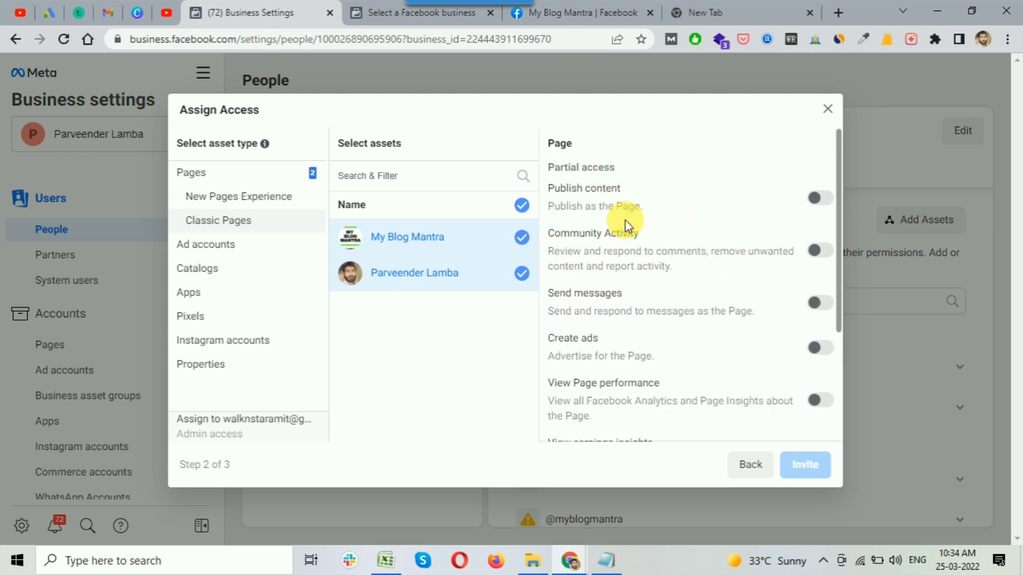
{"action": "scroll", "coordinate": [693, 247], "scroll_direction": "down", "scroll_amount": 4}
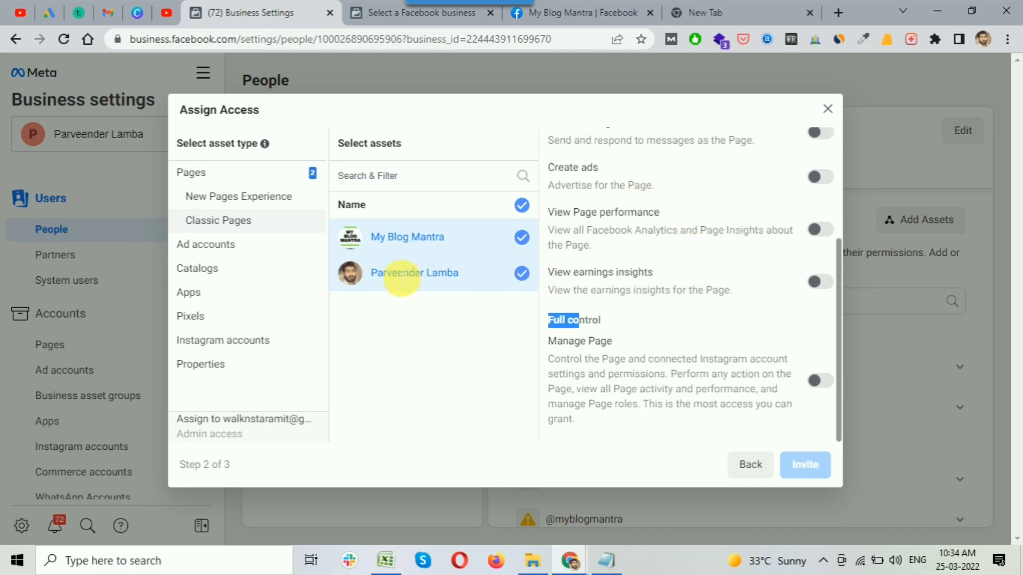
Untick both Classic Pages so no Pages are assigned to the invitee.
{"action": "left_click", "coordinate": [521, 274]}
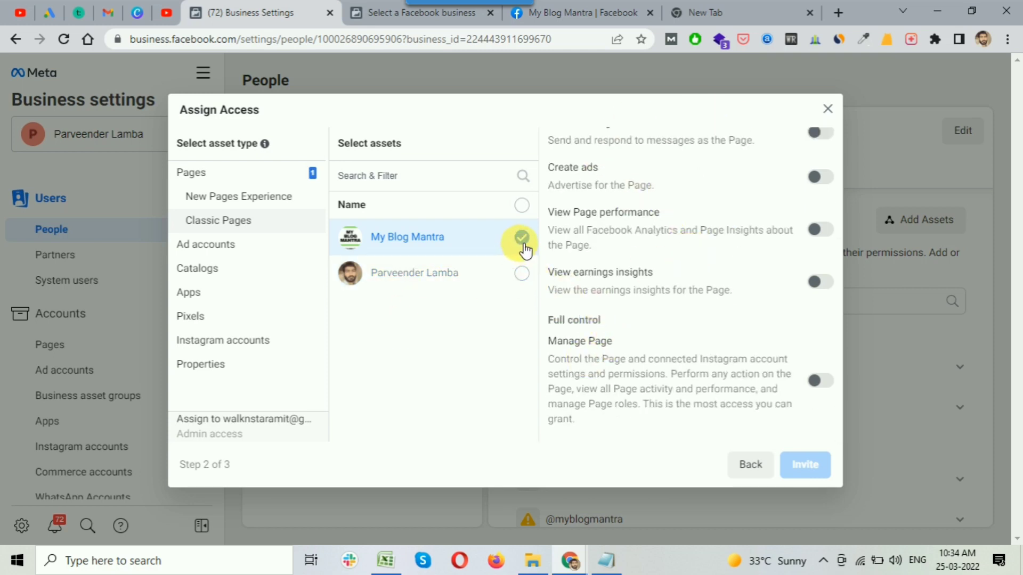
{"action": "left_click", "coordinate": [522, 237]}
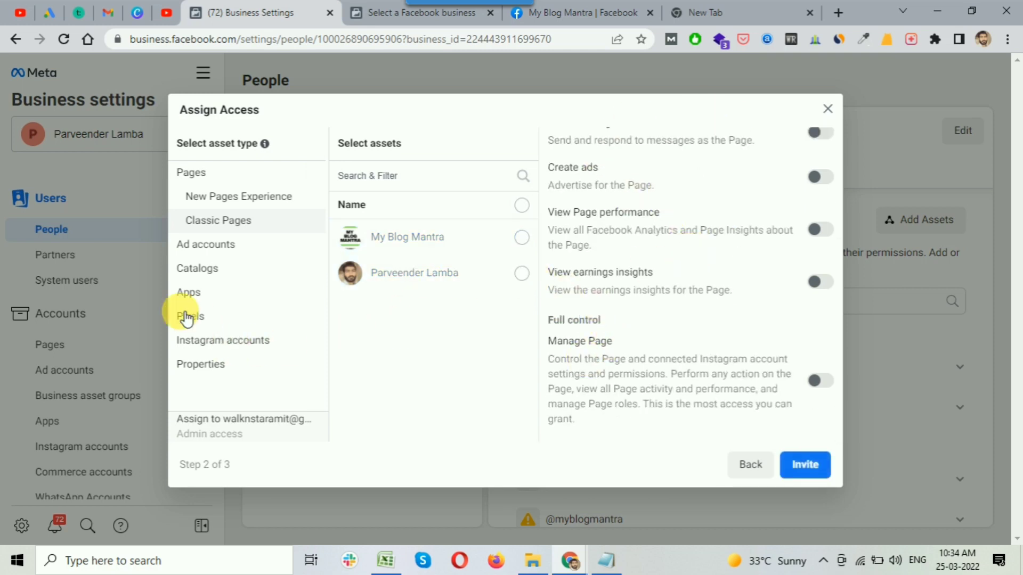
{"action": "left_click", "coordinate": [209, 245]}
Grant full control of the My Blog Mantra ad account, check Catalogs, and send the invite.
{"action": "left_click", "coordinate": [487, 235]}
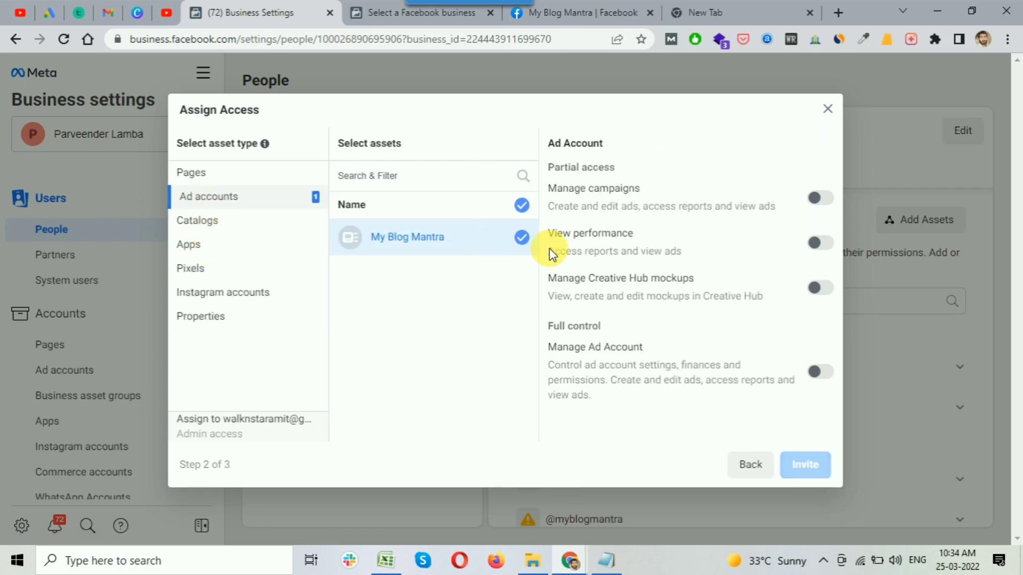
{"action": "left_click", "coordinate": [823, 375]}
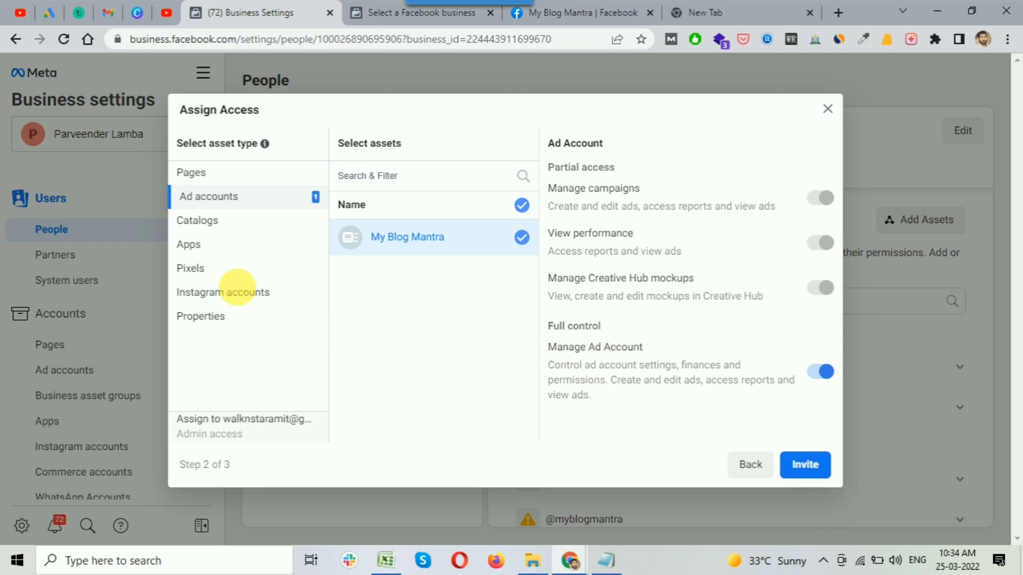
{"action": "left_click", "coordinate": [201, 221]}
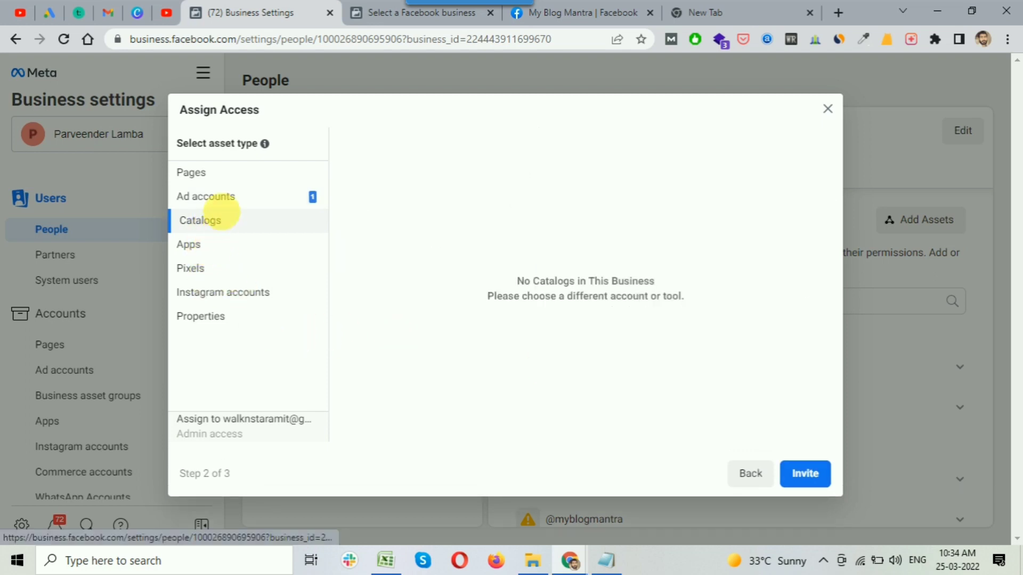
{"action": "left_click", "coordinate": [215, 199]}
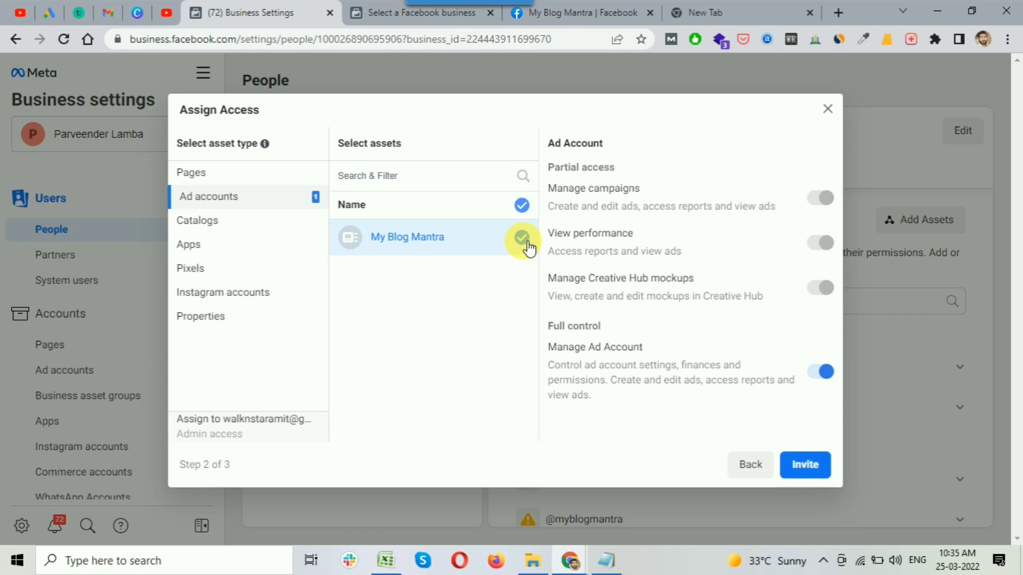
{"action": "left_click", "coordinate": [817, 466]}
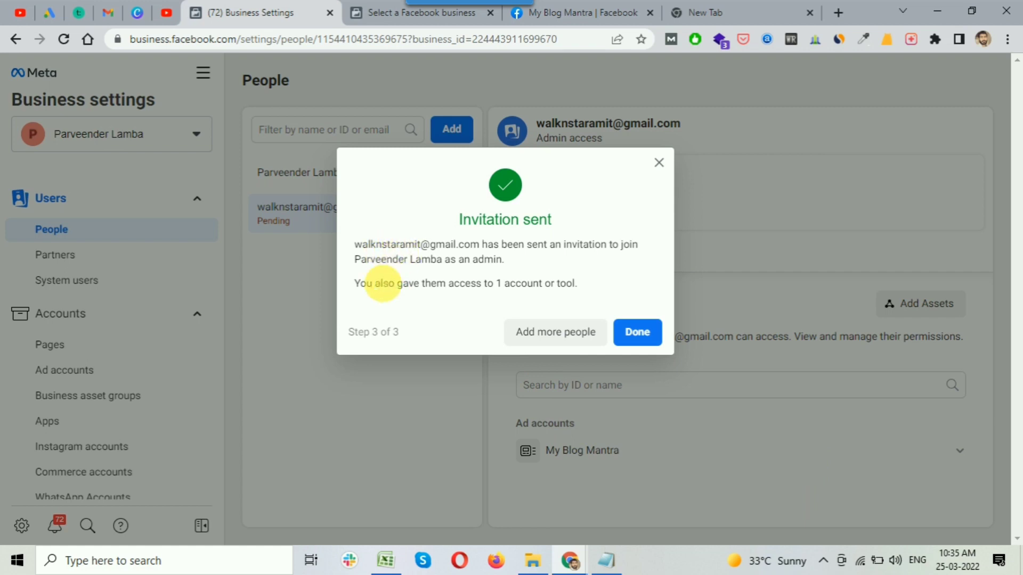
Dismiss the Invitation sent confirmation with Done.
{"action": "left_click", "coordinate": [649, 335]}
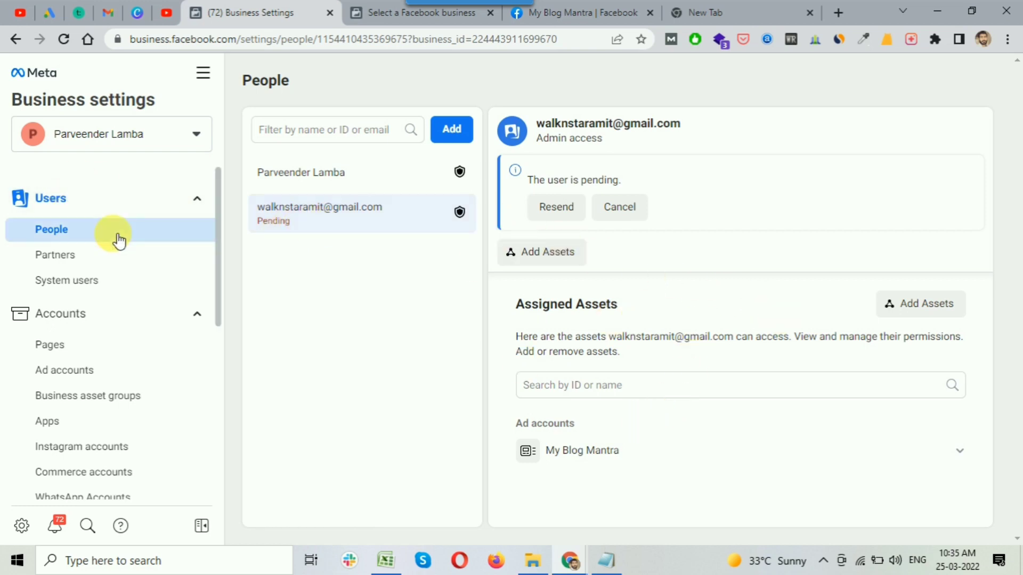
{"action": "left_click", "coordinate": [72, 377]}
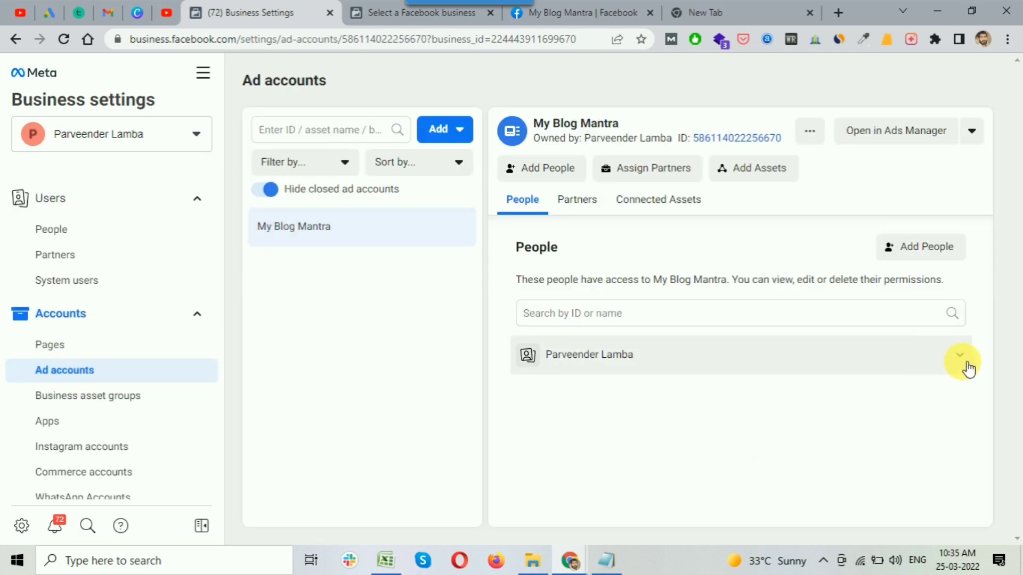
{"action": "left_click", "coordinate": [48, 229]}
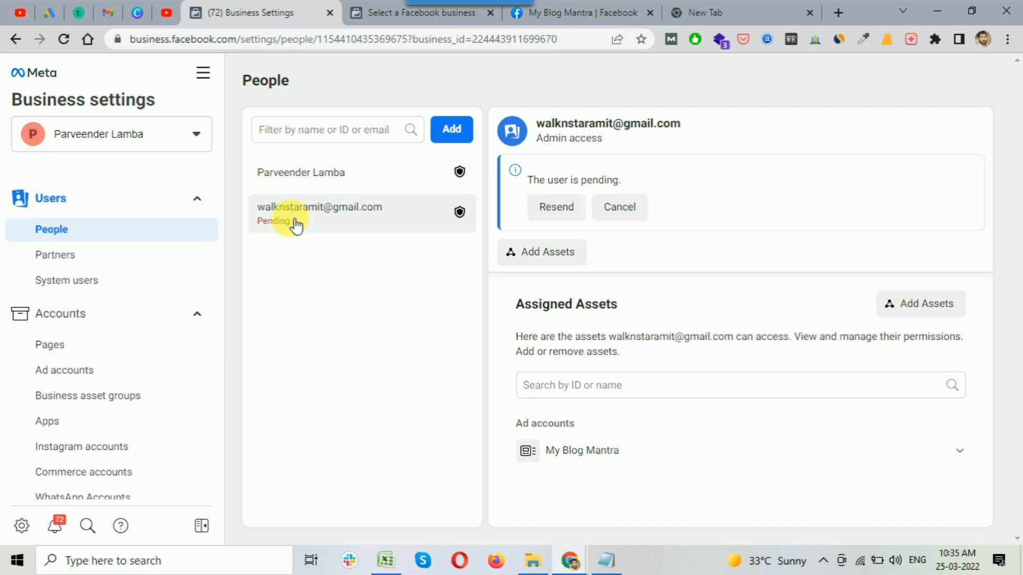
{"action": "left_click", "coordinate": [83, 368]}
{"action": "left_click", "coordinate": [78, 349]}
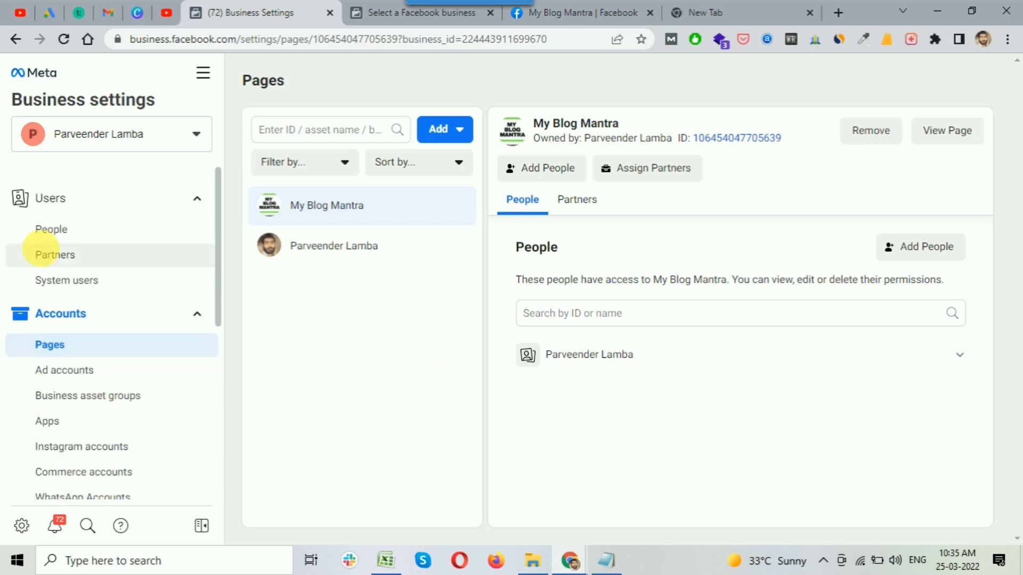
{"action": "left_click", "coordinate": [69, 231]}
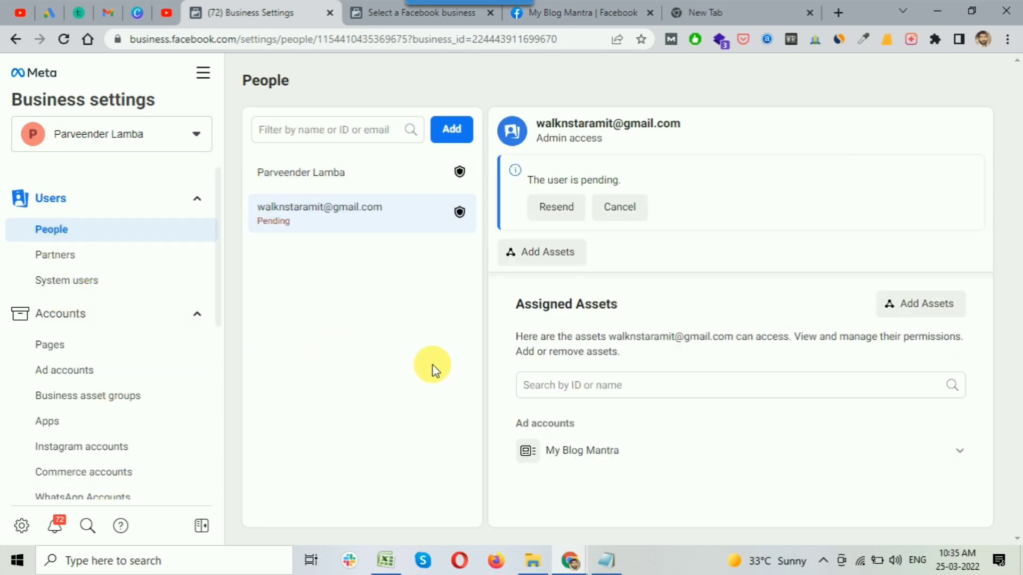
{"action": "left_click", "coordinate": [599, 566]}
Highlight the three title lines in the Notepad notes, then deselect them.
{"action": "left_click_drag", "start_coordinate": [325, 256], "coordinate": [762, 367]}
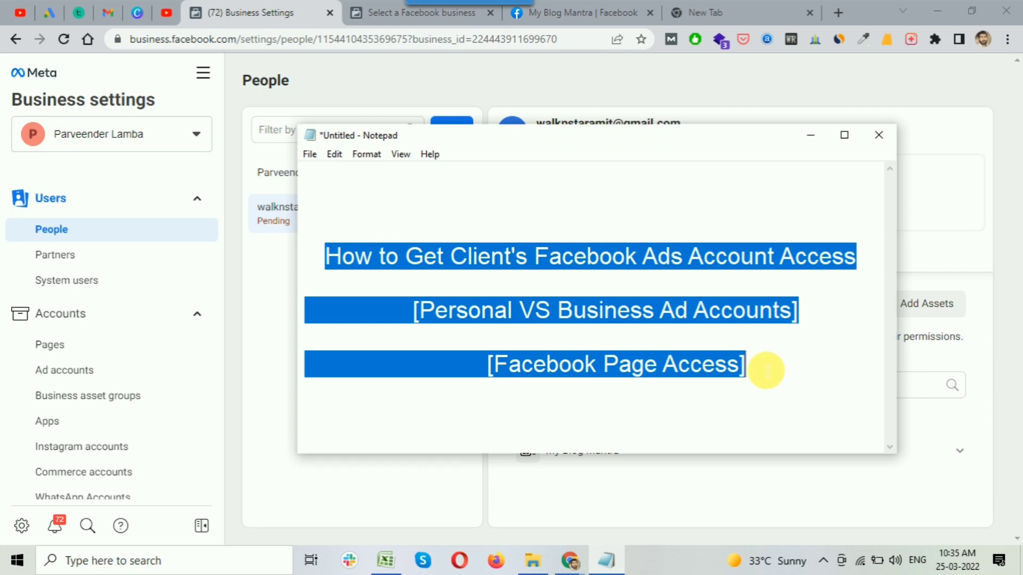
{"action": "left_click", "coordinate": [644, 416]}
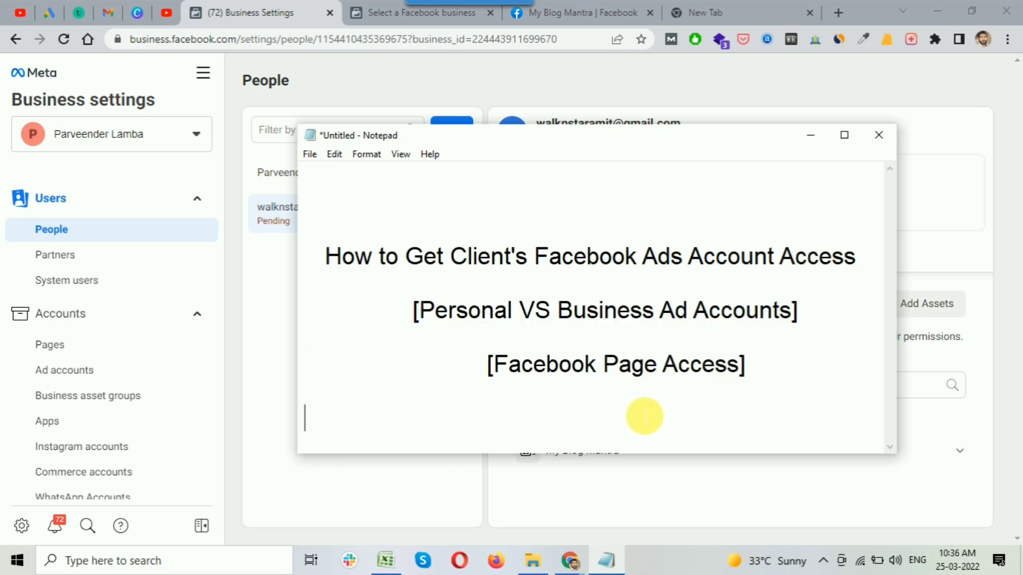